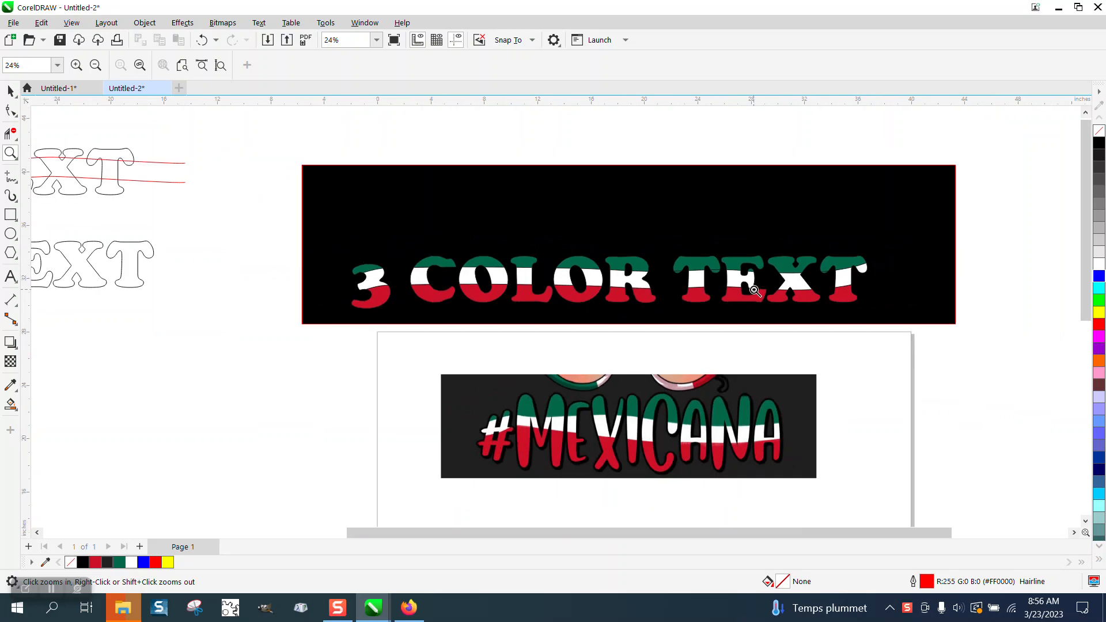
{"action": "scroll", "coordinate": [751, 288], "scroll_direction": "down", "scroll_amount": 1}
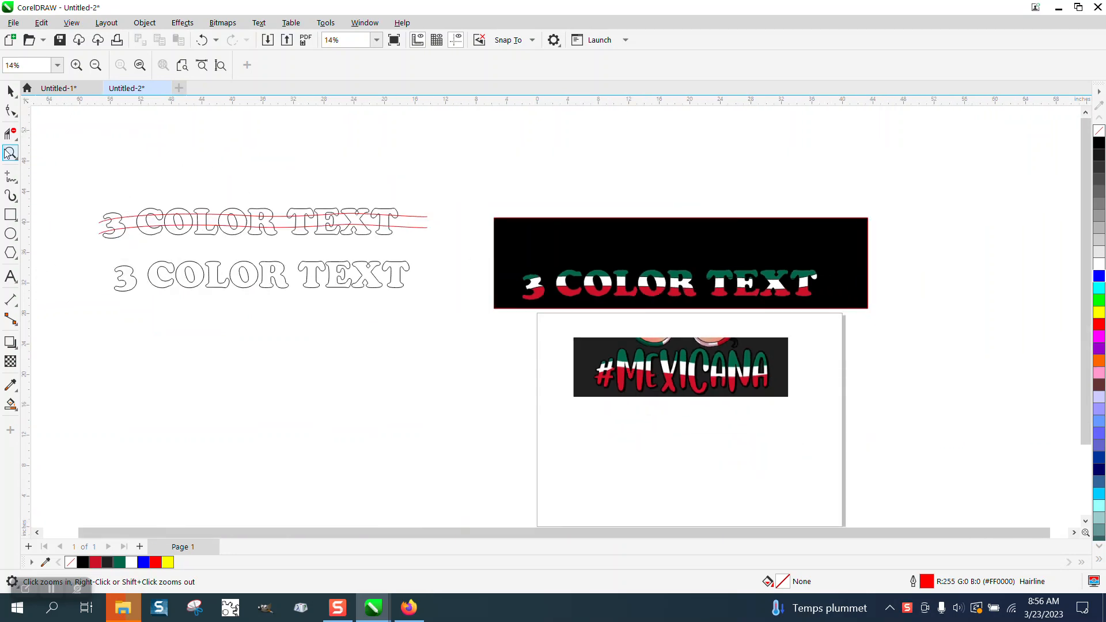
{"action": "left_click_drag", "start_coordinate": [78, 182], "coordinate": [476, 260]}
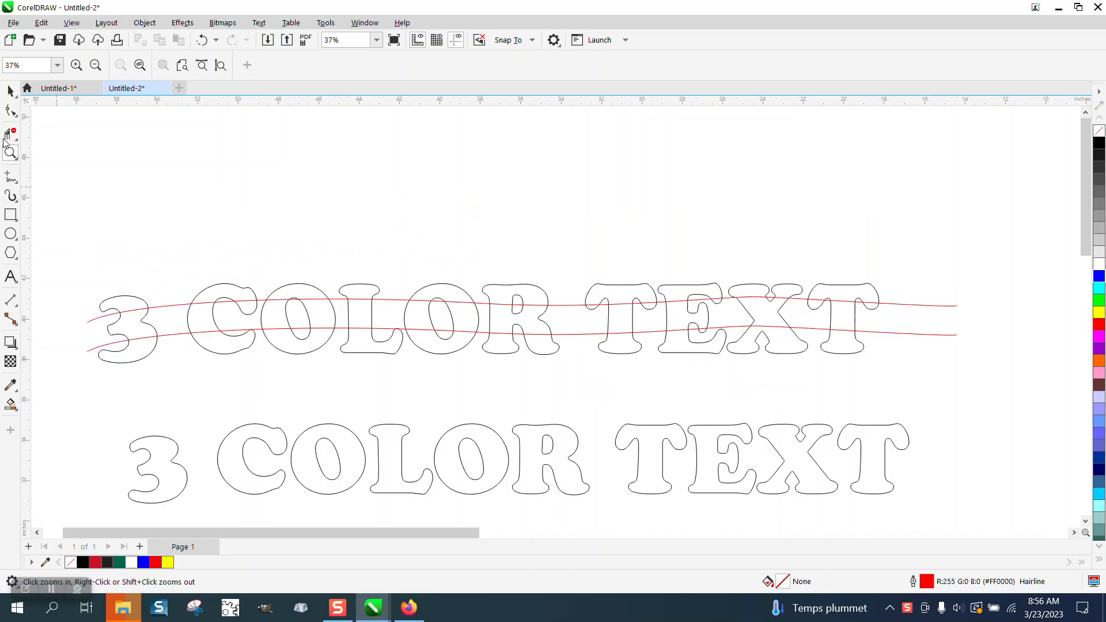
{"action": "left_click", "coordinate": [11, 90]}
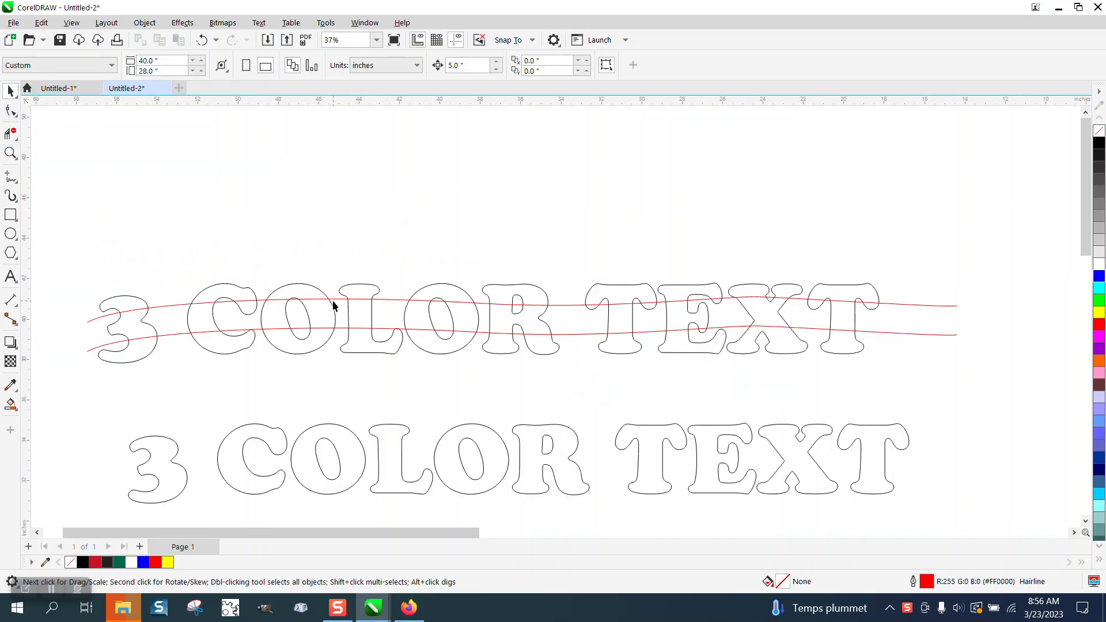
{"action": "left_click_drag", "start_coordinate": [336, 304], "coordinate": [350, 203]}
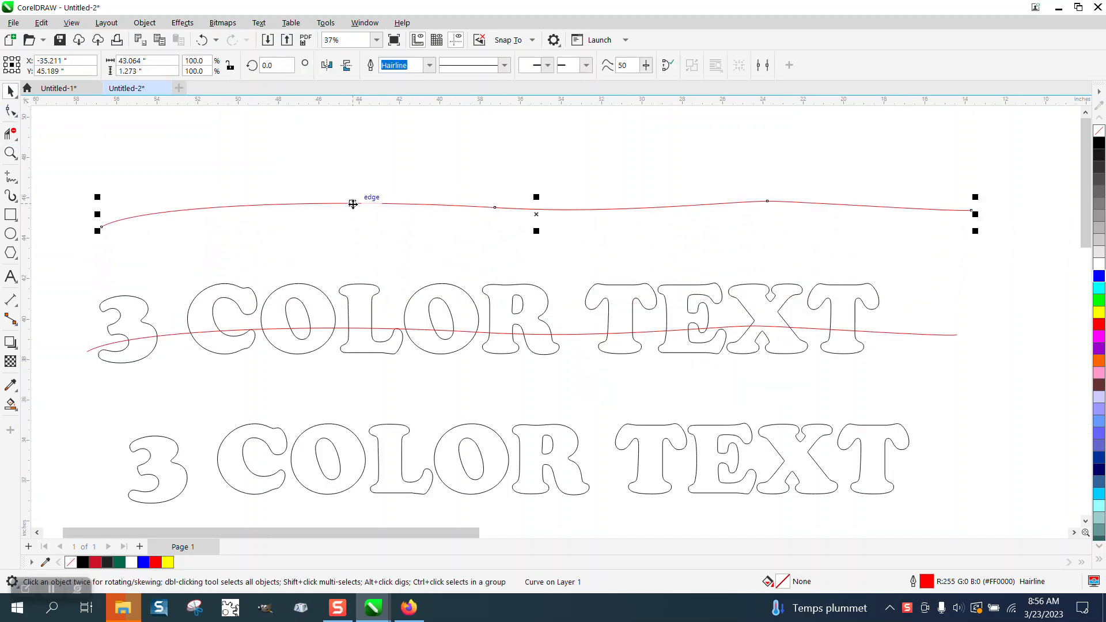
{"action": "left_click", "coordinate": [203, 41]}
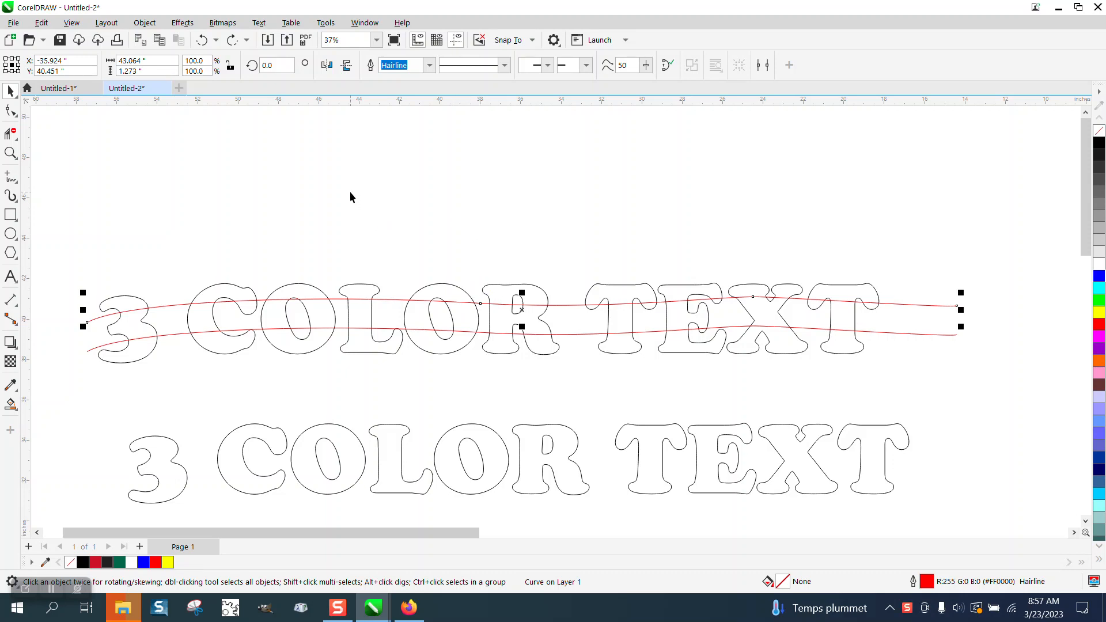
- Group the two red wavy curves and cut the upper outlined 3 COLOR TEXT with them using Back Minus Front
{"action": "left_click", "coordinate": [88, 351], "text": "shift"}
{"action": "left_click", "coordinate": [145, 22]}
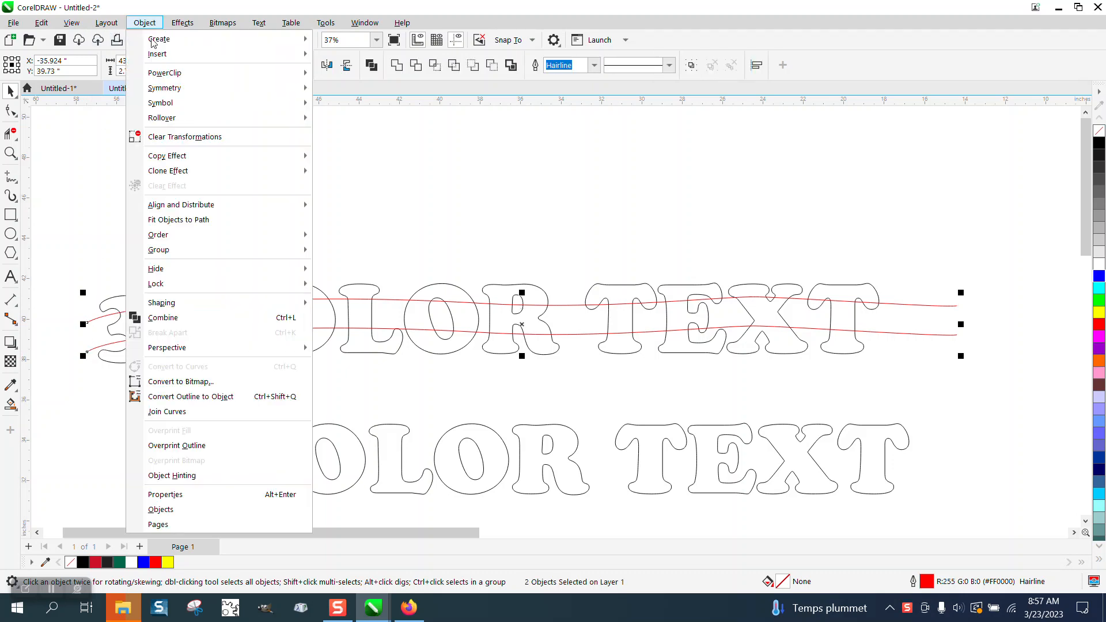
{"action": "mouse_move", "coordinate": [180, 248]}
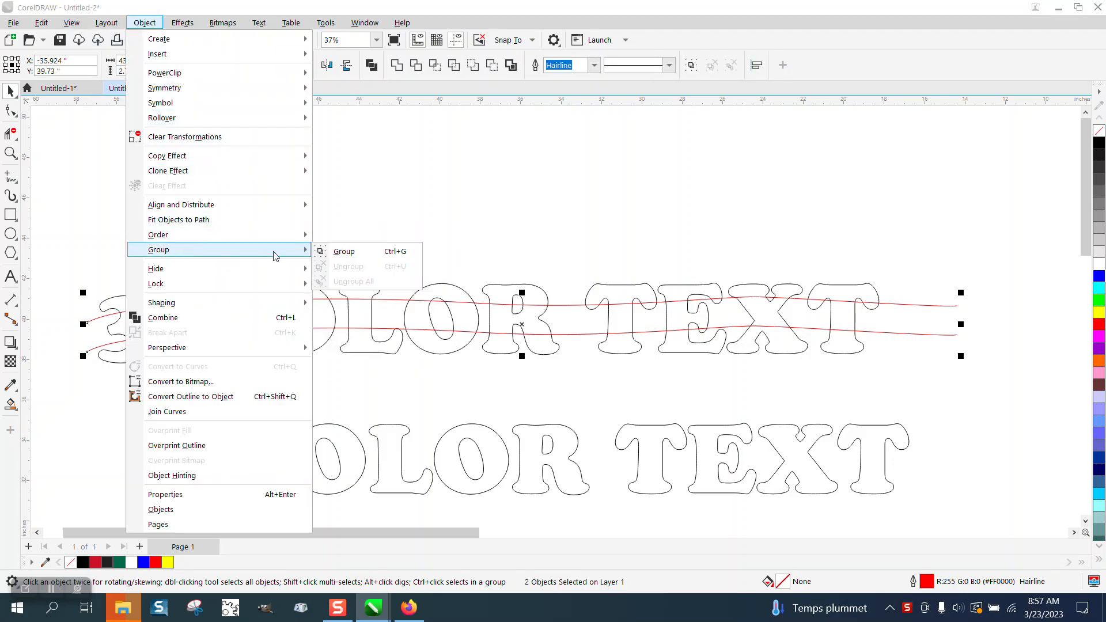
{"action": "left_click", "coordinate": [340, 252]}
{"action": "left_click_drag", "start_coordinate": [65, 242], "coordinate": [992, 406]}
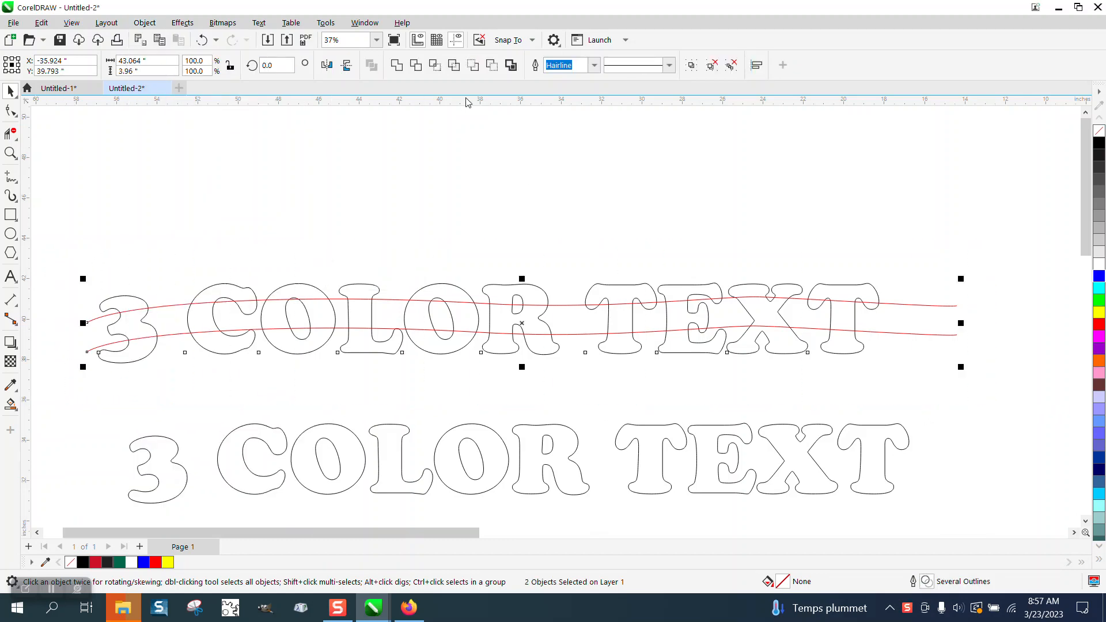
{"action": "left_click", "coordinate": [491, 67]}
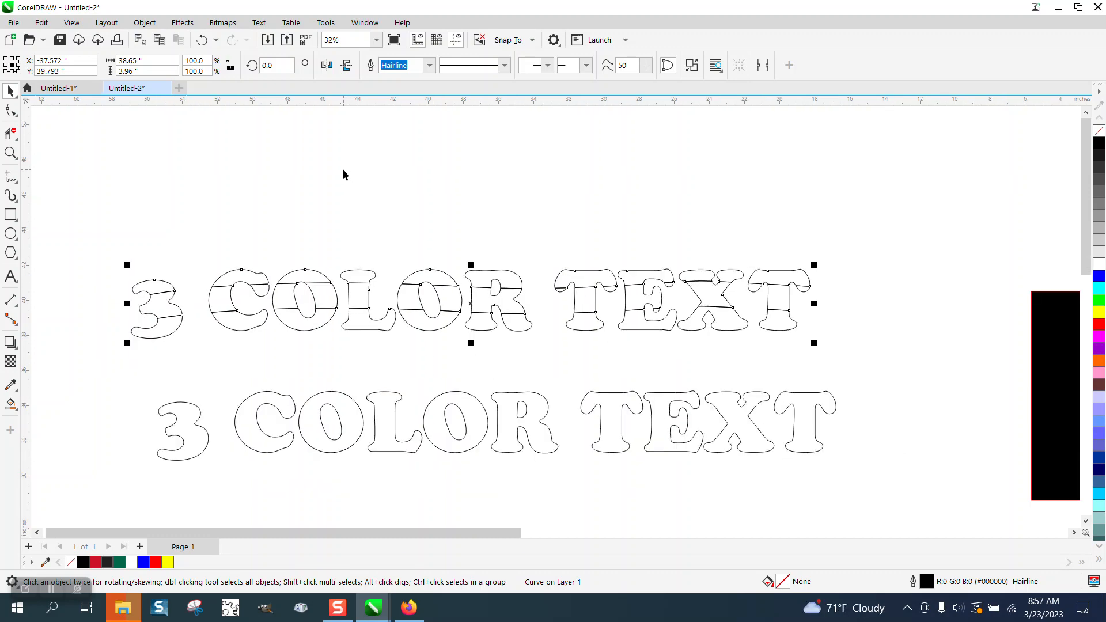
- Move the black rectangle together with its coloured 3 COLOR TEXT to just above the split outlined text
{"action": "scroll", "coordinate": [345, 173], "scroll_direction": "down", "scroll_amount": 2}
{"action": "scroll", "coordinate": [799, 304], "scroll_direction": "down", "scroll_amount": 2}
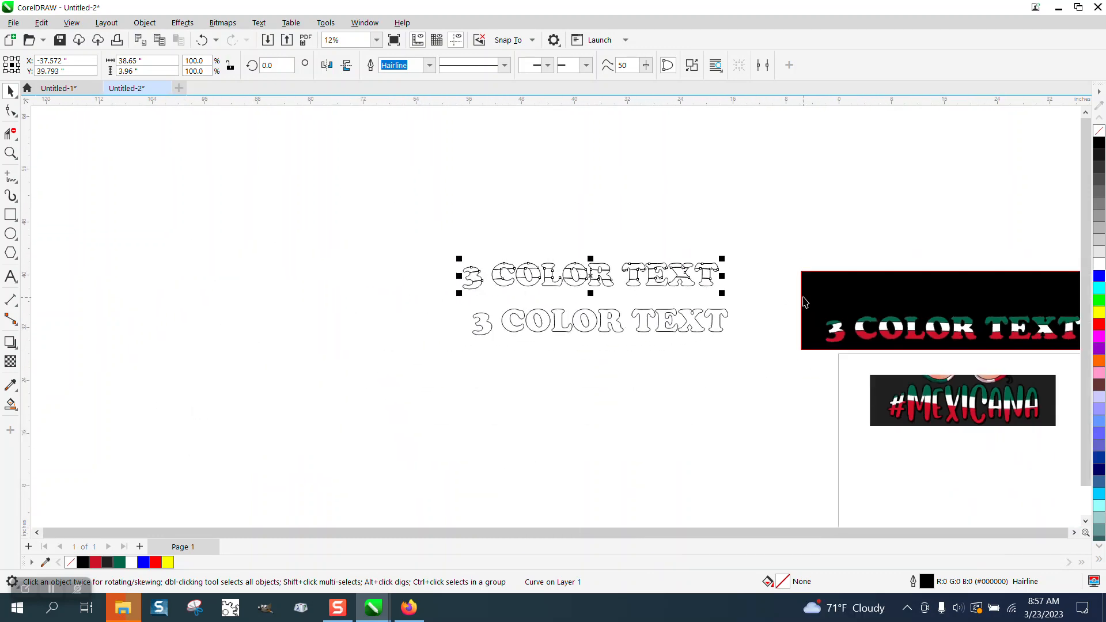
{"action": "left_click_drag", "start_coordinate": [796, 257], "coordinate": [1069, 354]}
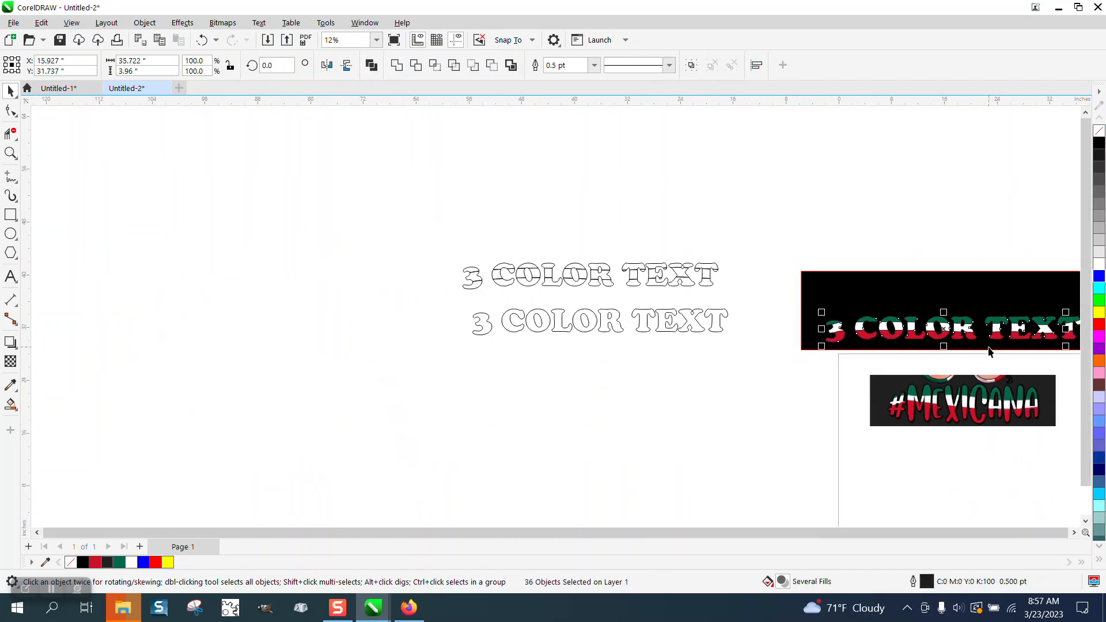
{"action": "scroll", "coordinate": [786, 291], "scroll_direction": "down", "scroll_amount": 1}
{"action": "left_click_drag", "start_coordinate": [783, 267], "coordinate": [994, 349]}
{"action": "left_click_drag", "start_coordinate": [839, 320], "coordinate": [531, 234]}
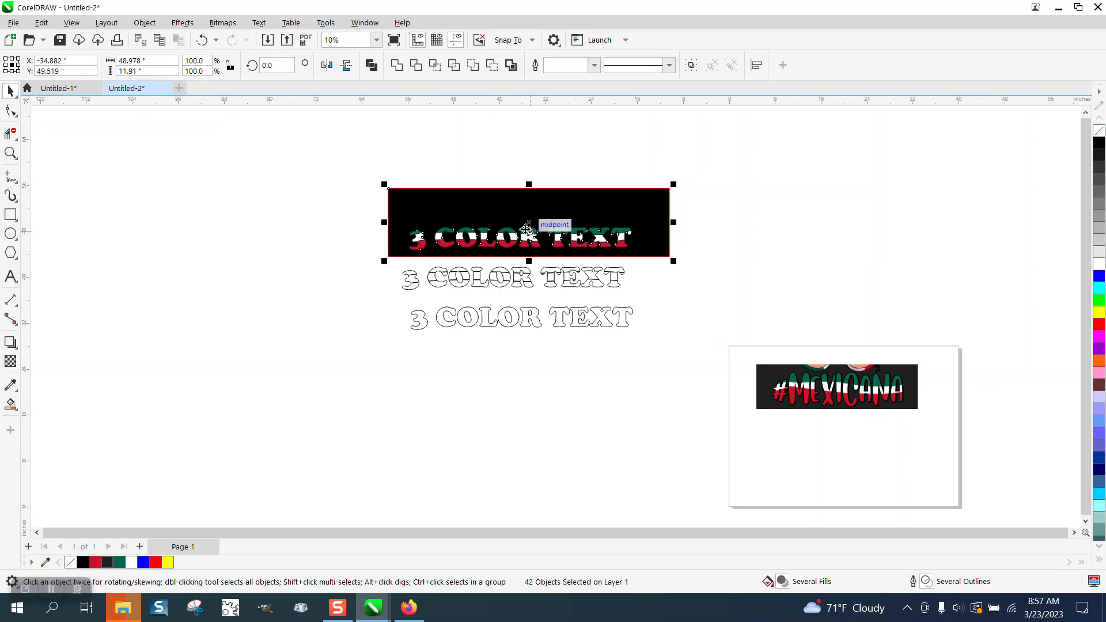
- Copy the black rectangle down over the split outlined text and send the copy to the back of the page
{"action": "left_click", "coordinate": [10, 152]}
{"action": "left_click_drag", "start_coordinate": [353, 210], "coordinate": [743, 360]}
{"action": "left_click", "coordinate": [10, 90]}
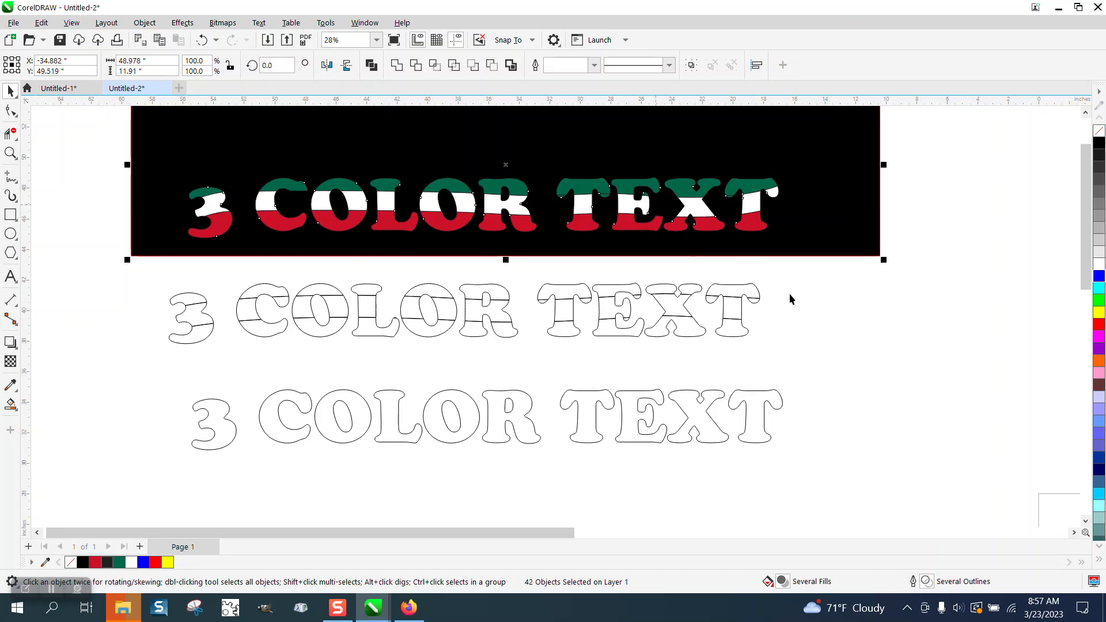
{"action": "left_click", "coordinate": [741, 344]}
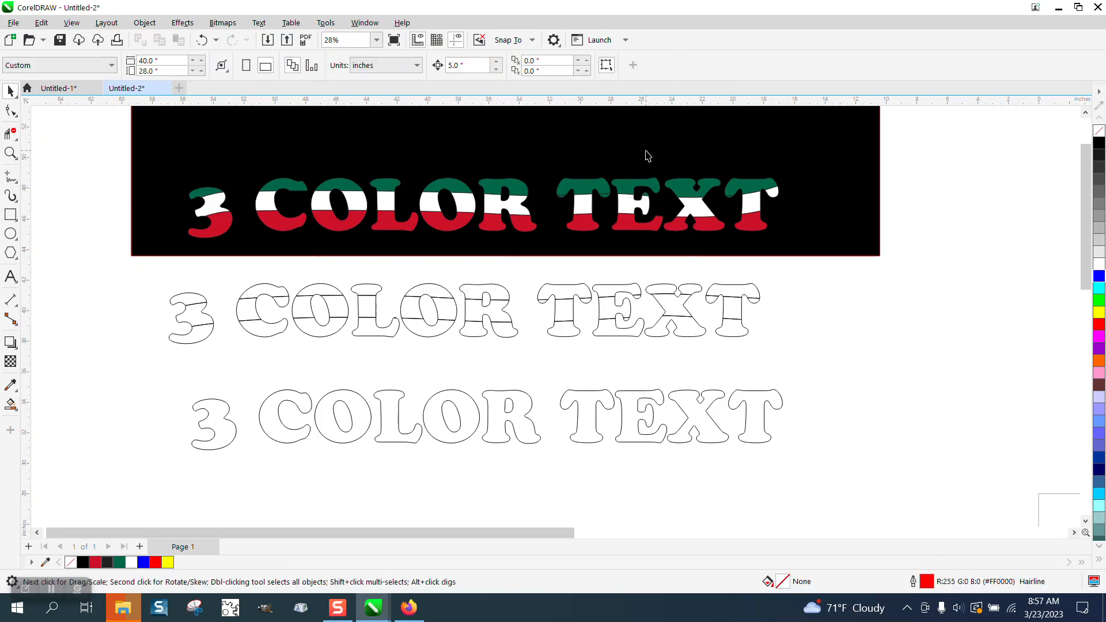
{"action": "left_click", "coordinate": [630, 163]}
{"action": "left_click_drag", "start_coordinate": [631, 163], "coordinate": [619, 289]}
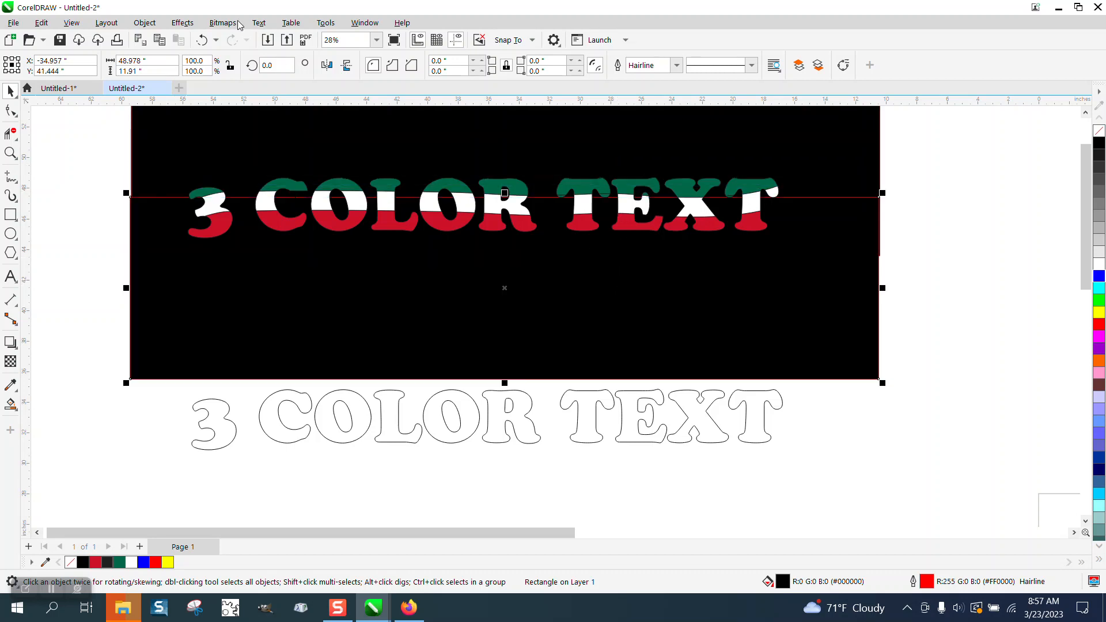
{"action": "left_click", "coordinate": [145, 23]}
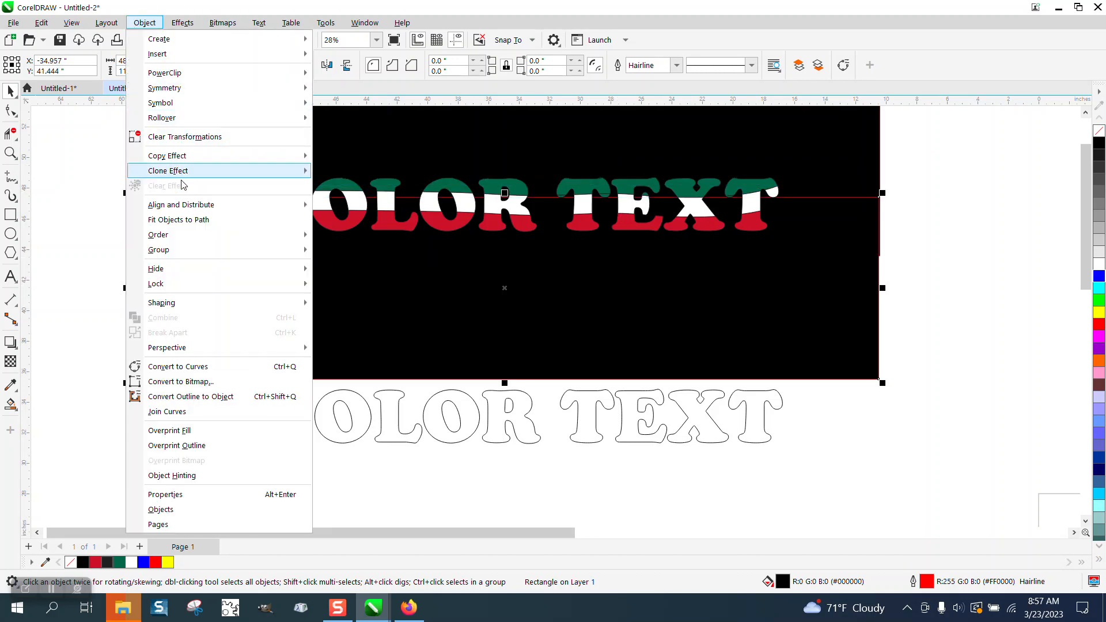
{"action": "mouse_move", "coordinate": [173, 236]}
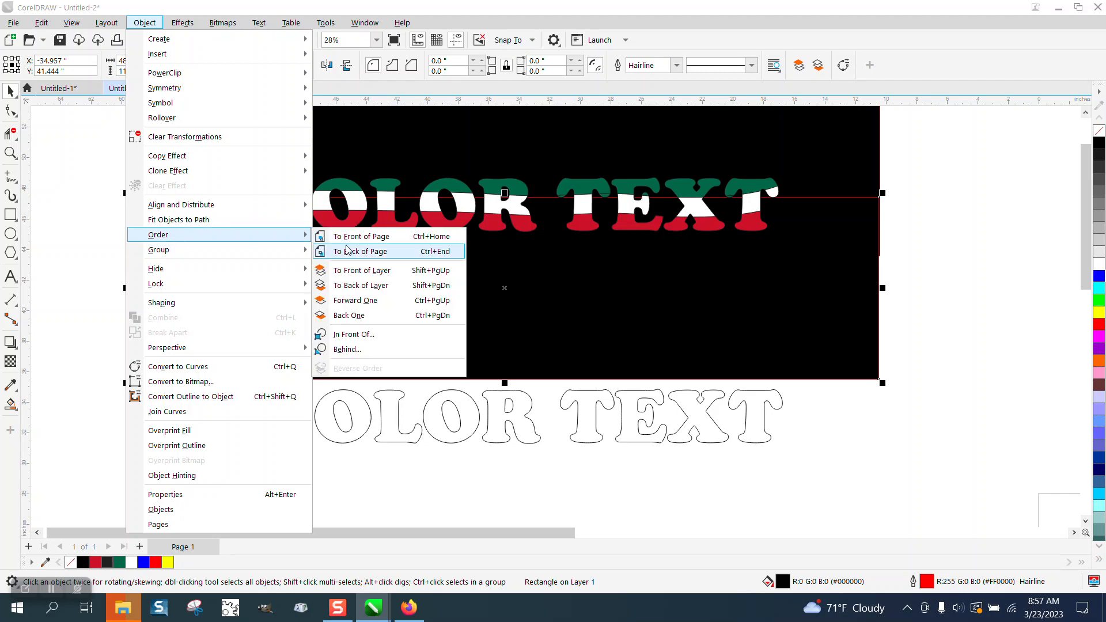
{"action": "left_click", "coordinate": [346, 251]}
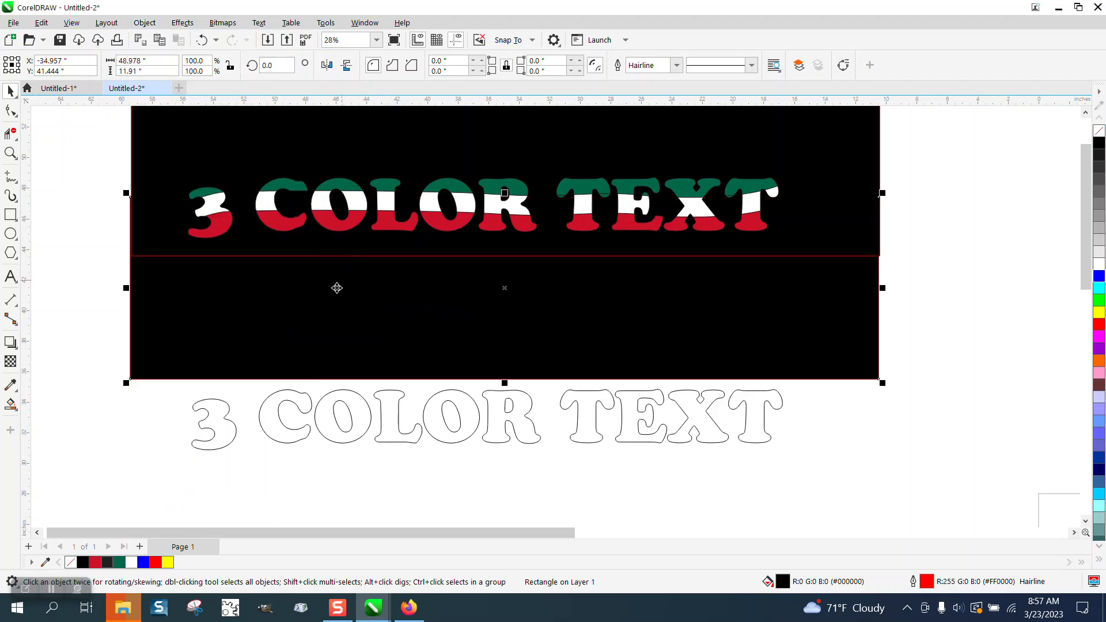
- Bring the split outlined text to the front of the page and give it a yellow outline
{"action": "left_click", "coordinate": [343, 296]}
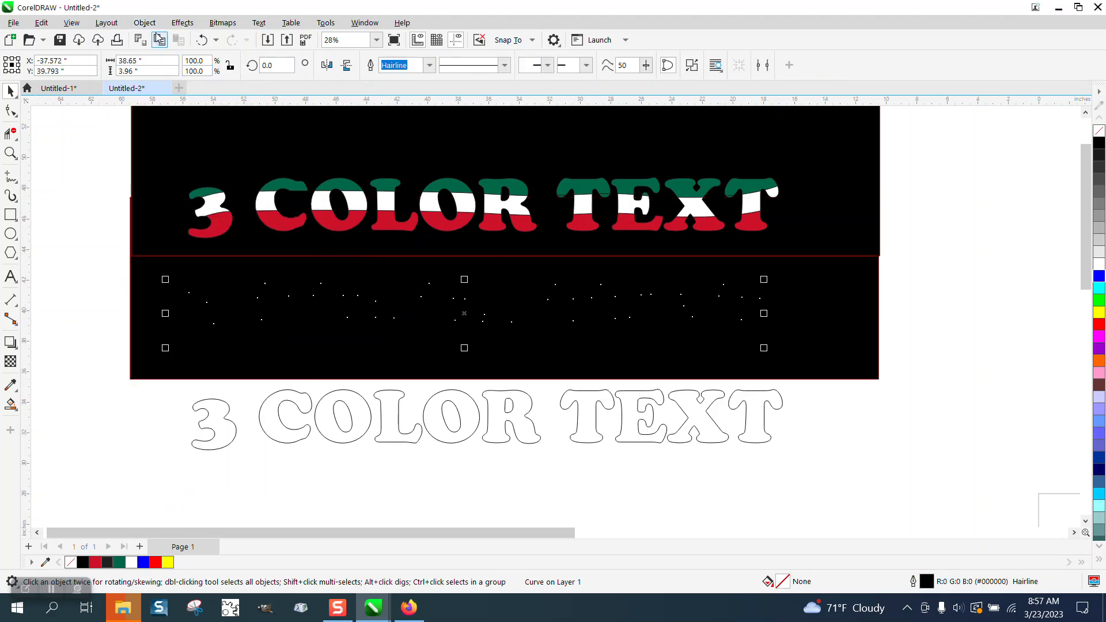
{"action": "left_click", "coordinate": [144, 23]}
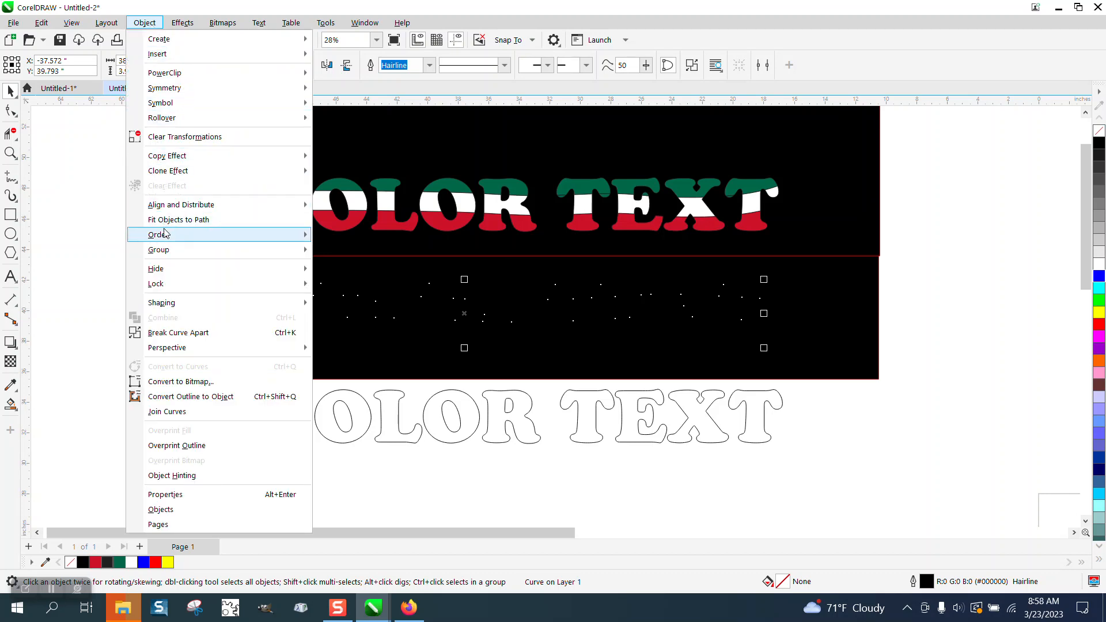
{"action": "mouse_move", "coordinate": [227, 236]}
{"action": "left_click", "coordinate": [340, 240]}
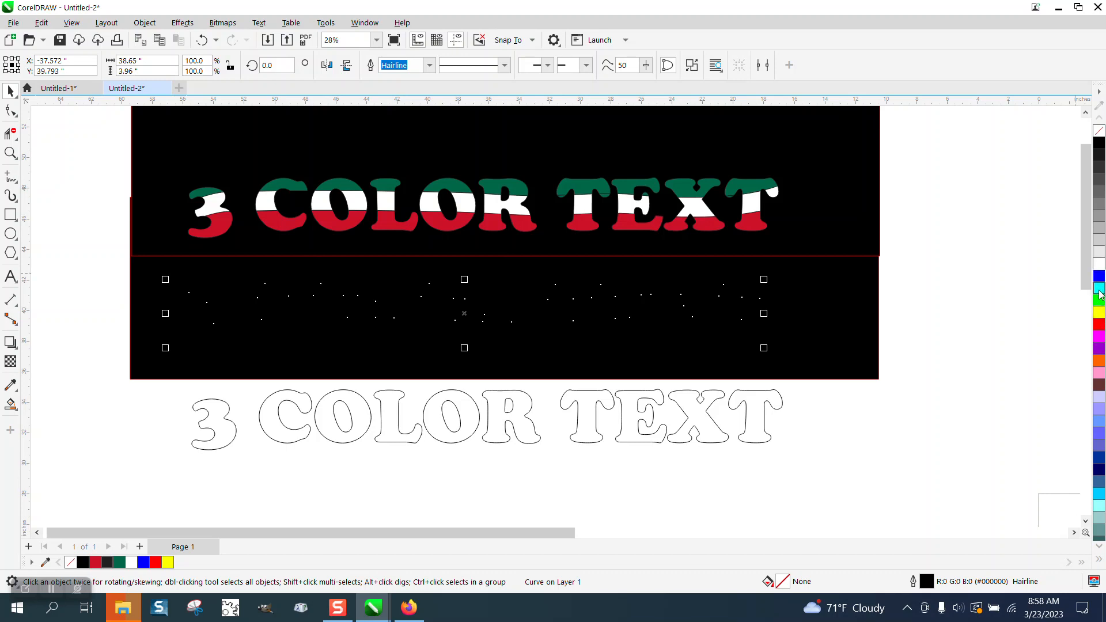
{"action": "right_click", "coordinate": [1099, 314]}
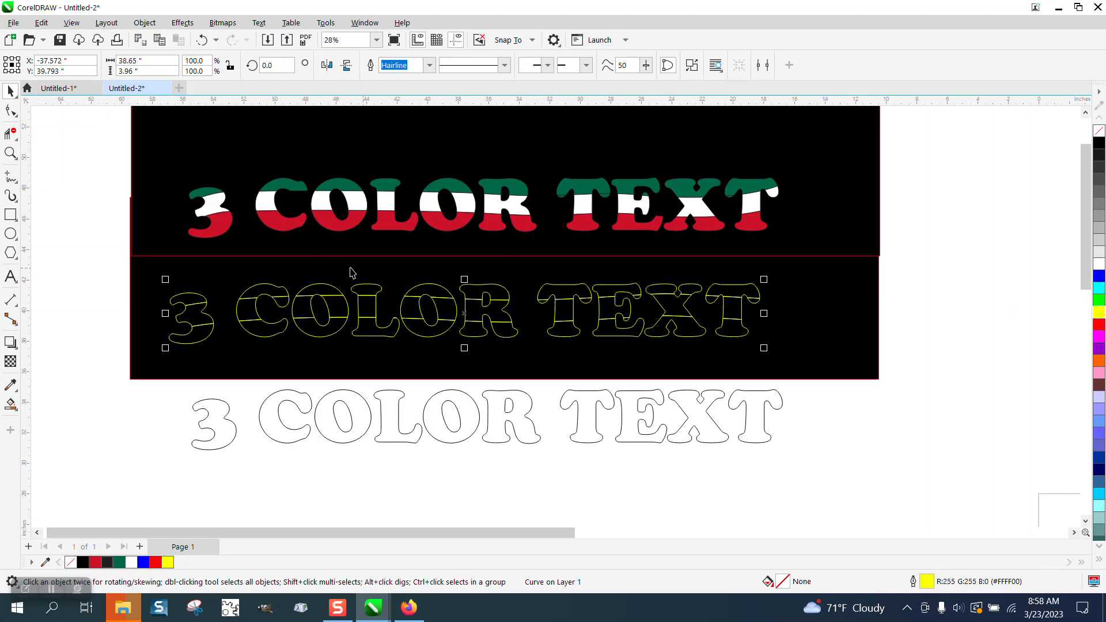
- Fill the lower band of every character in the split text with red using Smart Fill
{"action": "left_click", "coordinate": [13, 403]}
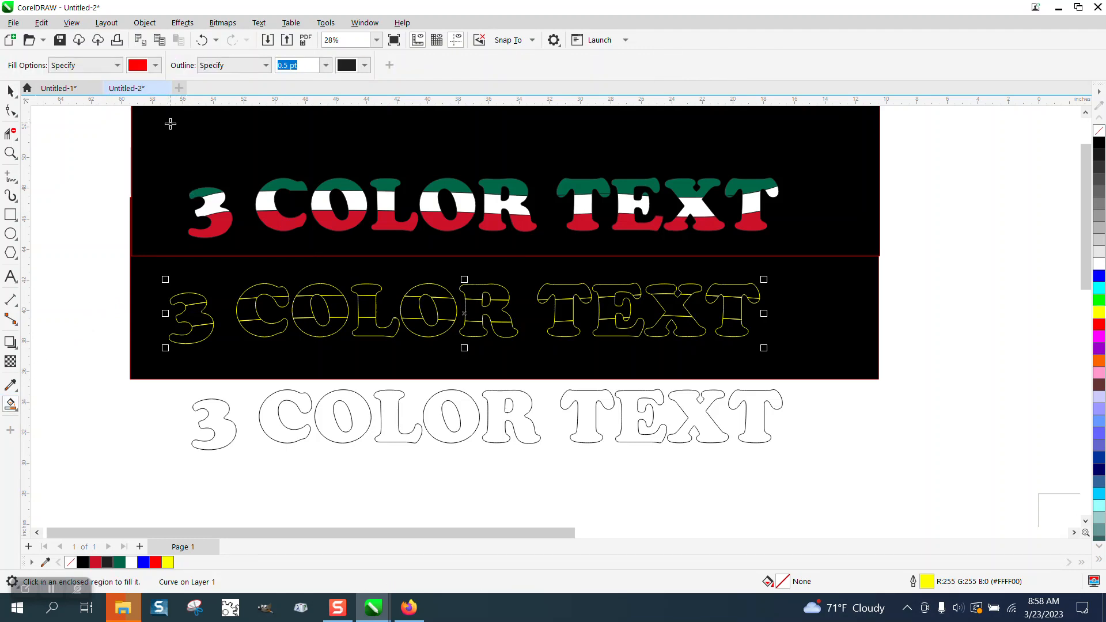
{"action": "left_click", "coordinate": [204, 334]}
{"action": "left_click", "coordinate": [256, 327]}
{"action": "left_click", "coordinate": [311, 328]}
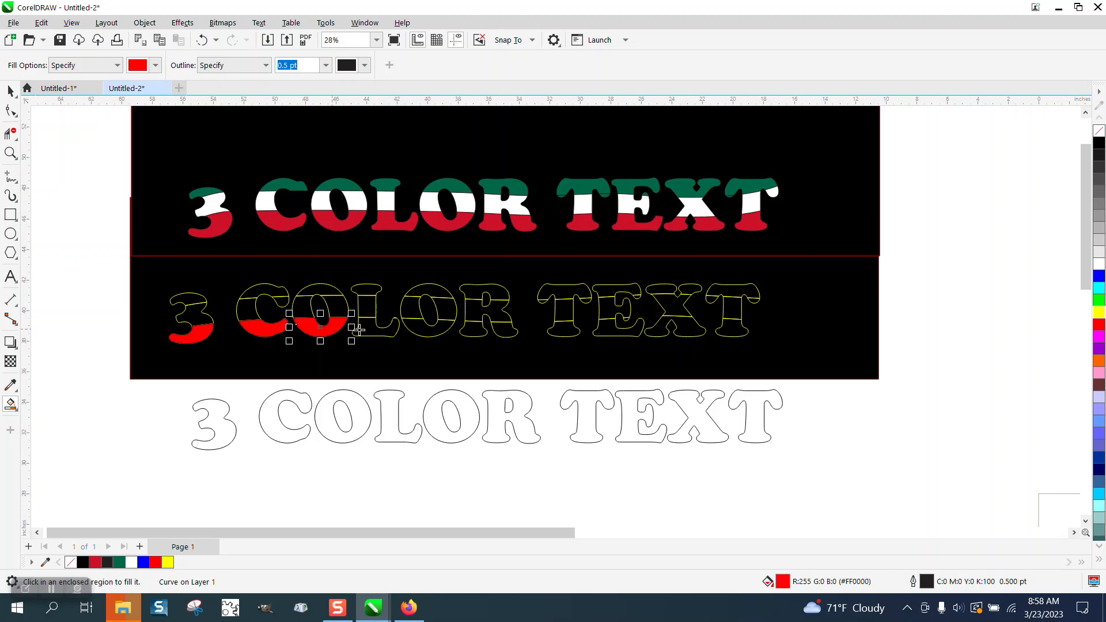
{"action": "left_click", "coordinate": [372, 329]}
{"action": "left_click", "coordinate": [431, 332]}
{"action": "left_click", "coordinate": [470, 333]}
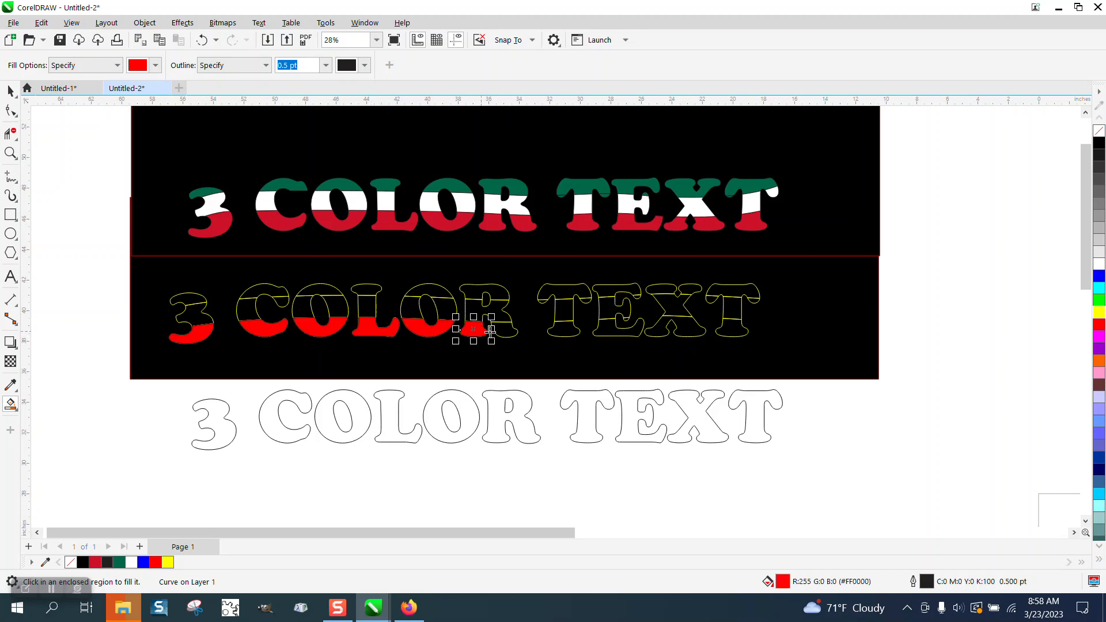
{"action": "left_click", "coordinate": [510, 331]}
{"action": "left_click", "coordinate": [565, 331]}
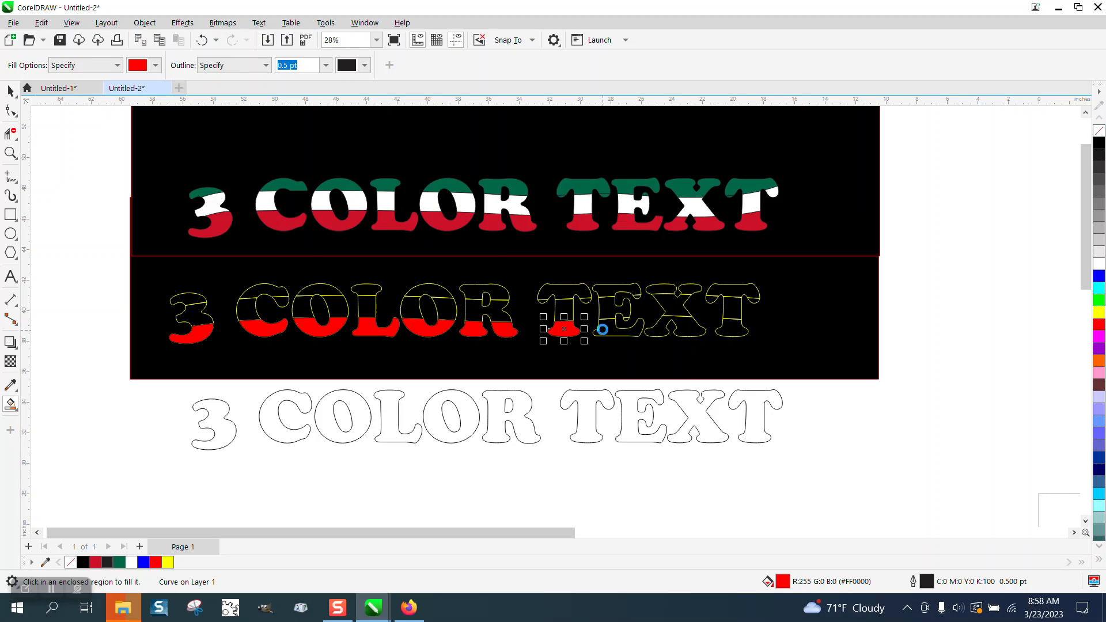
{"action": "left_click", "coordinate": [610, 329]}
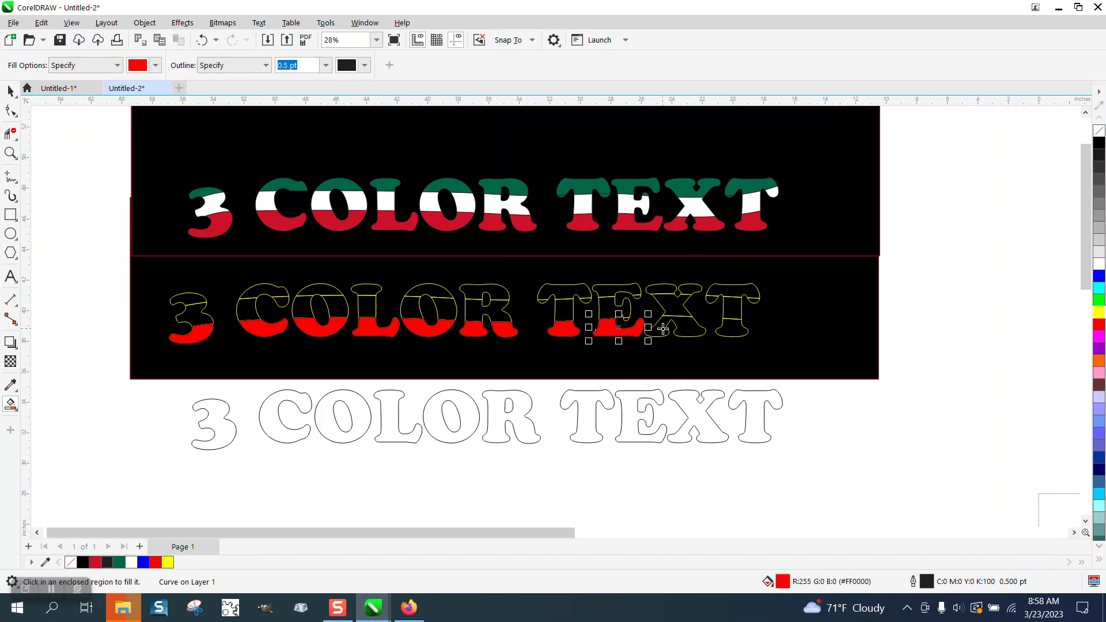
{"action": "left_click", "coordinate": [662, 329]}
{"action": "left_click", "coordinate": [726, 327]}
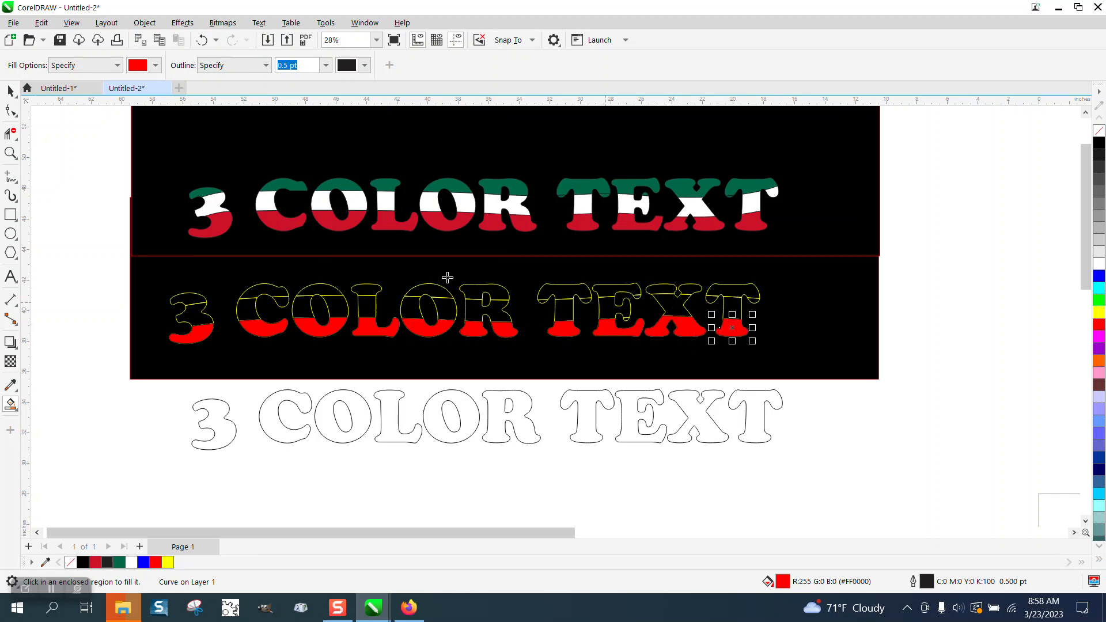
- Sample white from the coloured sample text as the Smart Fill colour and fill the middle bands of the split text's characters
{"action": "left_click", "coordinate": [155, 65]}
{"action": "left_click", "coordinate": [270, 285]}
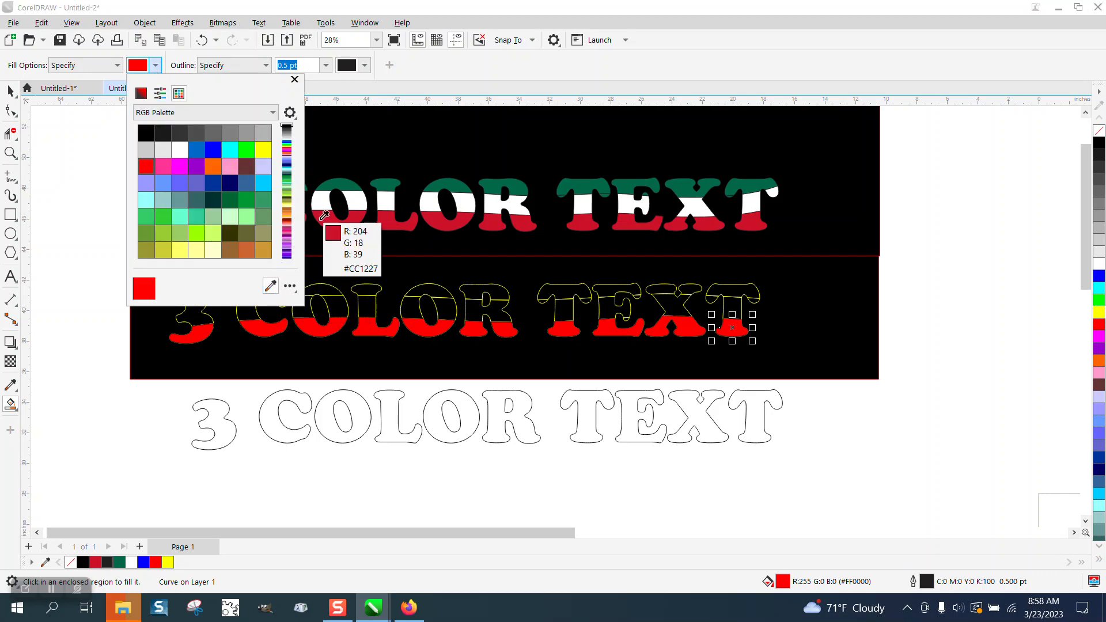
{"action": "left_click", "coordinate": [360, 203]}
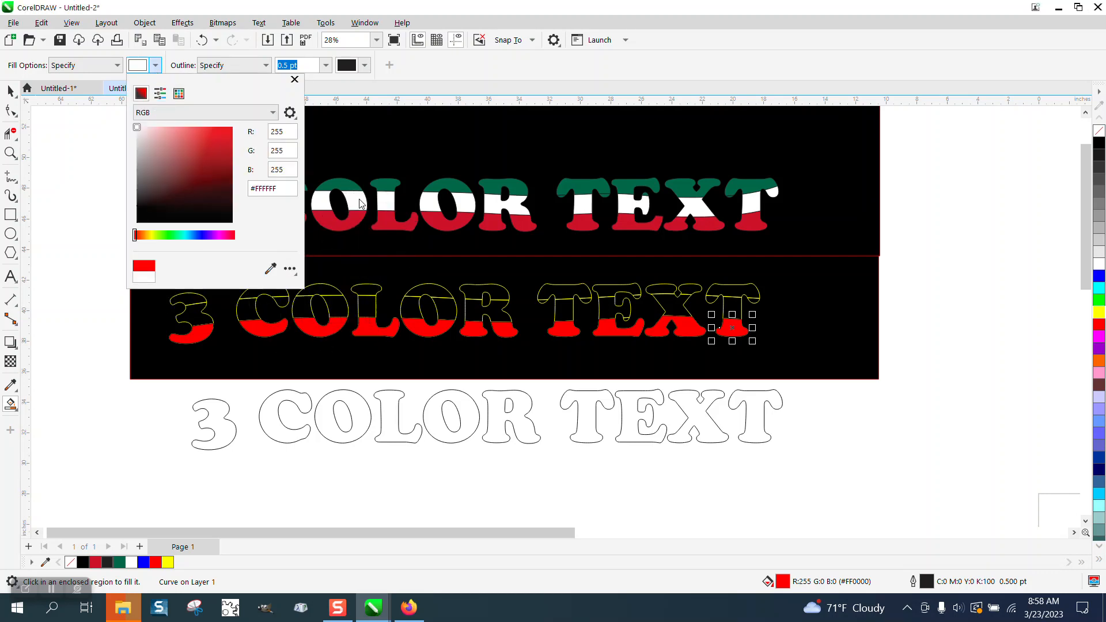
{"action": "left_click", "coordinate": [196, 309]}
{"action": "left_click", "coordinate": [193, 310]}
{"action": "left_click", "coordinate": [248, 310]}
{"action": "left_click", "coordinate": [300, 309]}
{"action": "left_click", "coordinate": [282, 300]}
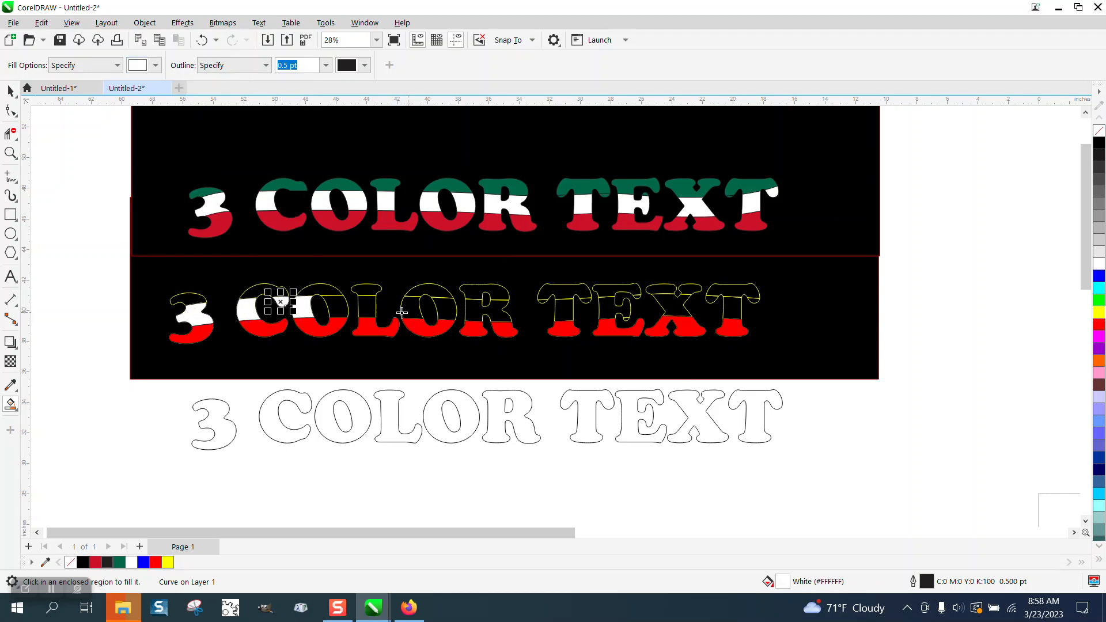
{"action": "left_click", "coordinate": [368, 306]}
{"action": "left_click", "coordinate": [417, 310]}
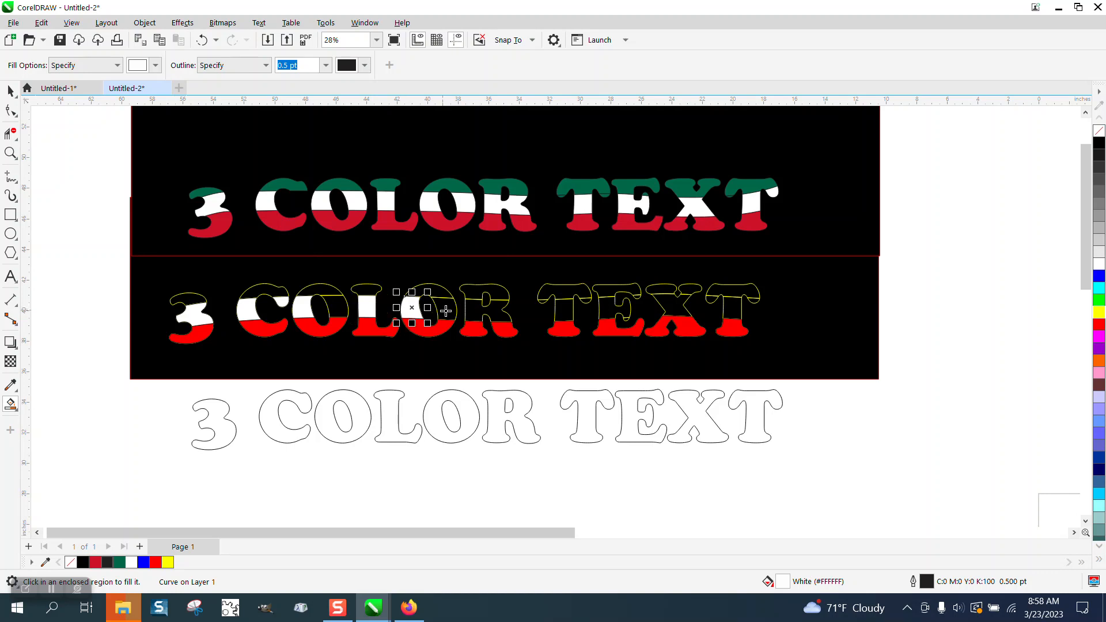
{"action": "left_click", "coordinate": [450, 310]}
{"action": "left_click", "coordinate": [488, 314]}
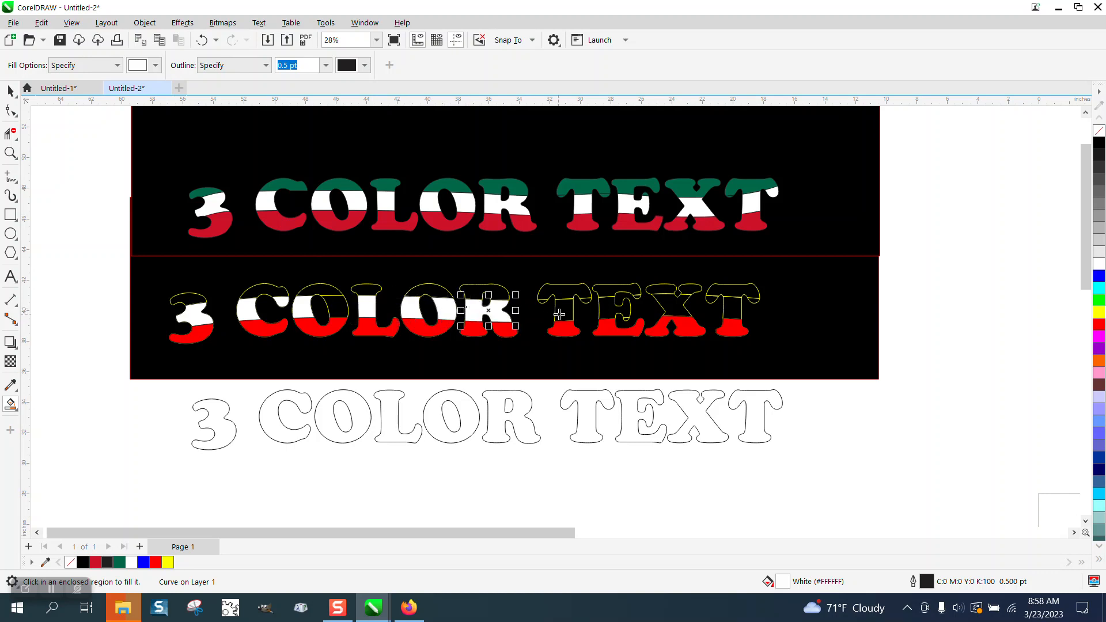
{"action": "left_click", "coordinate": [558, 313]}
{"action": "left_click", "coordinate": [616, 310]}
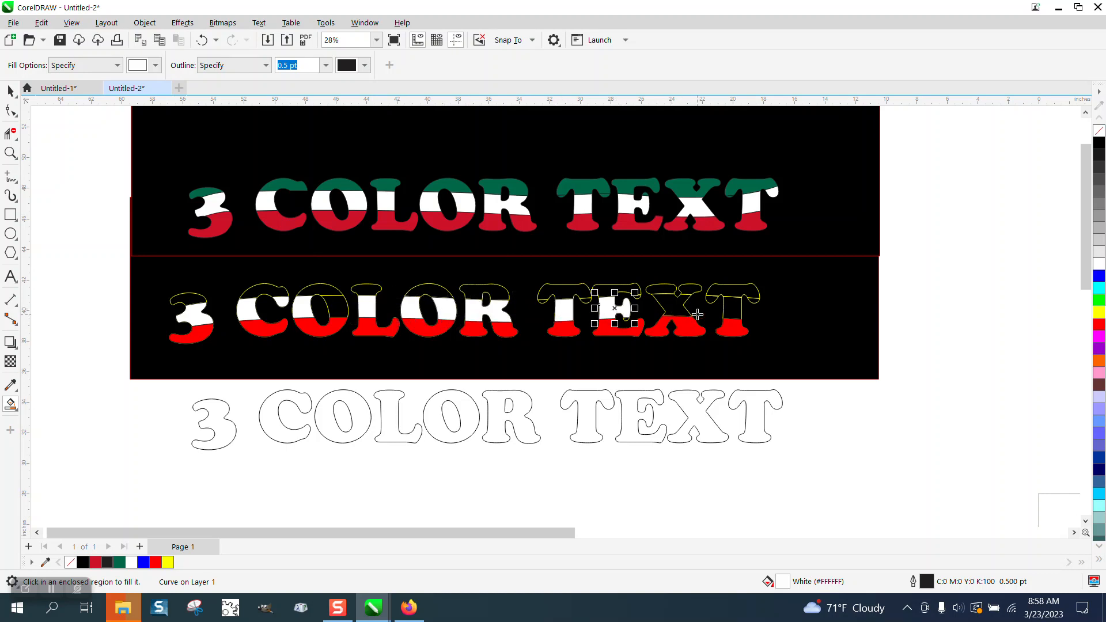
{"action": "left_click", "coordinate": [683, 308]}
{"action": "left_click", "coordinate": [729, 310]}
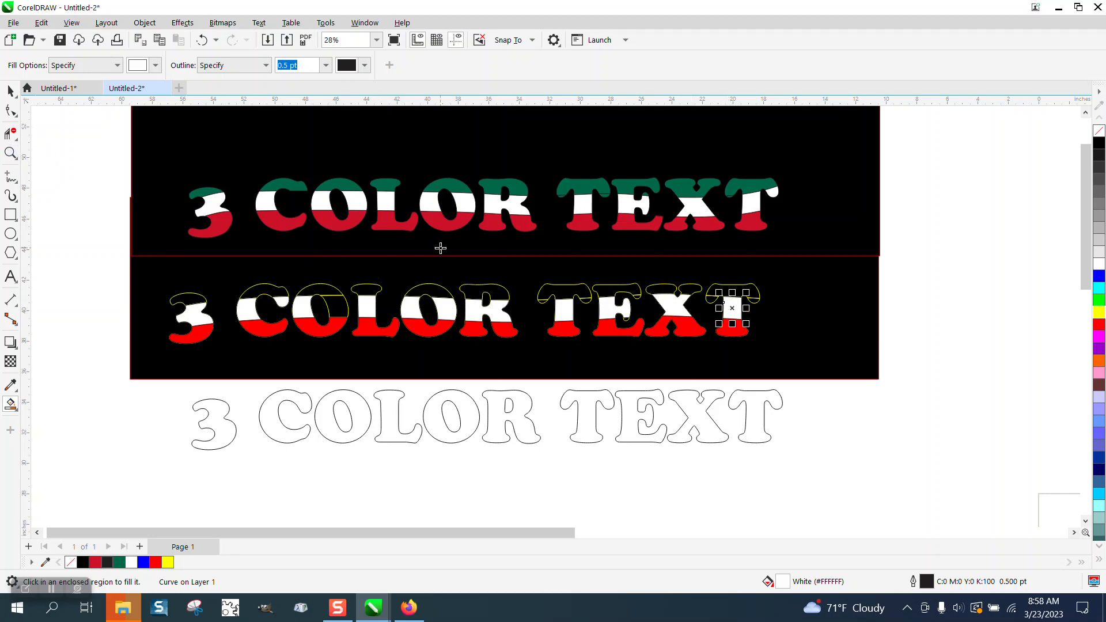
- Undo the stray white fill over the background, and fill the small middle-band serif tips of T, E and T in TEXT with white
{"action": "left_click", "coordinate": [660, 362]}
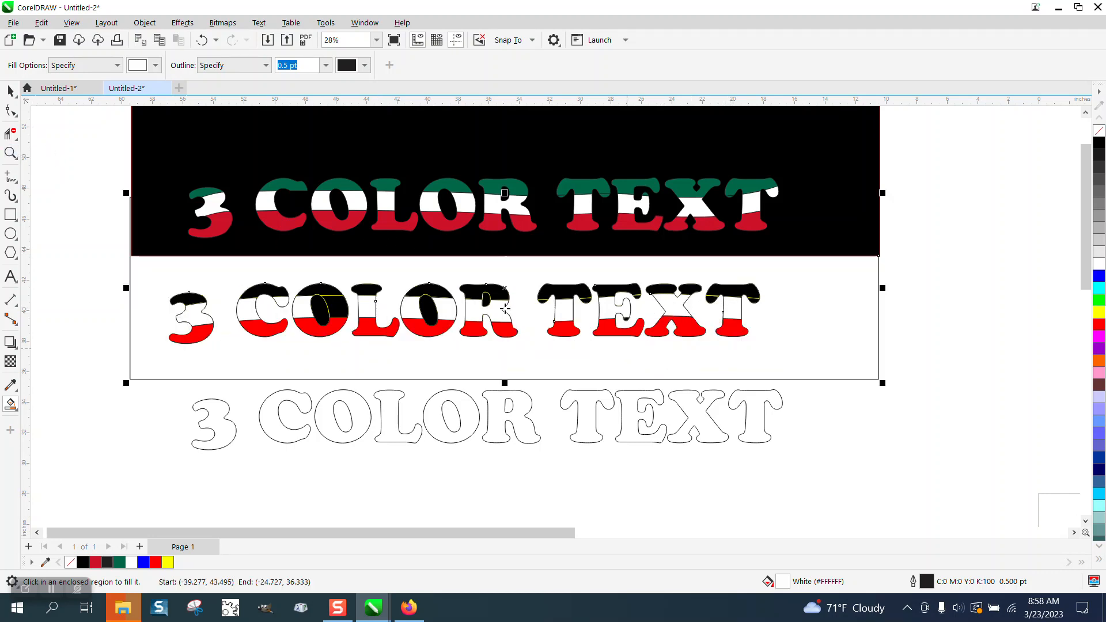
{"action": "left_click", "coordinate": [201, 40]}
{"action": "left_click", "coordinate": [11, 153]}
{"action": "left_click_drag", "start_coordinate": [461, 280], "coordinate": [792, 384]}
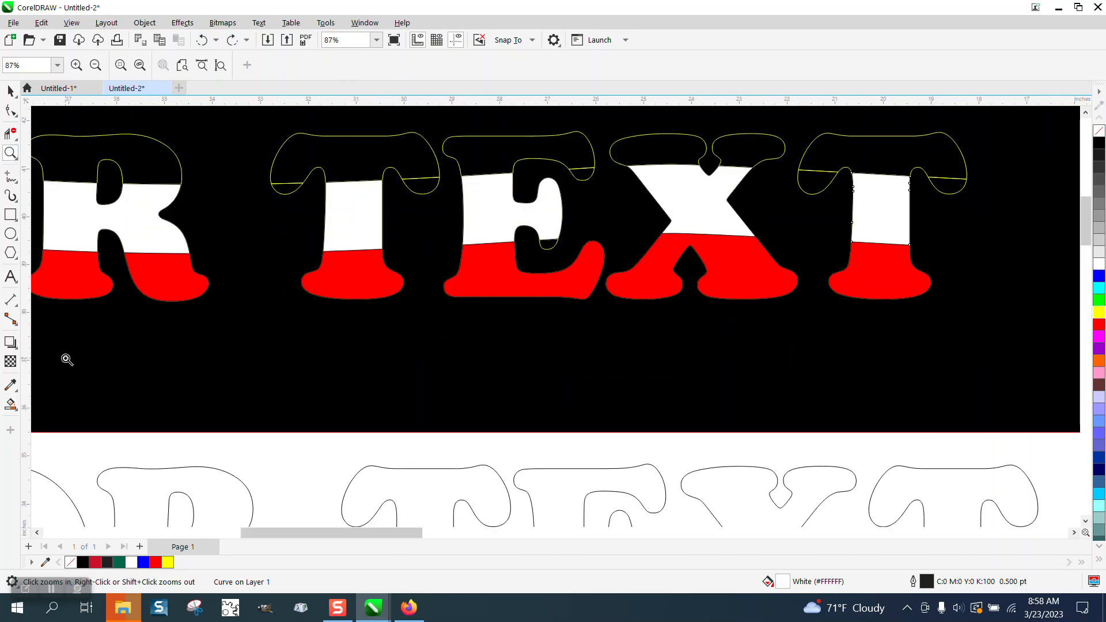
{"action": "left_click", "coordinate": [11, 404]}
{"action": "left_click", "coordinate": [286, 187]}
{"action": "left_click", "coordinate": [416, 188]}
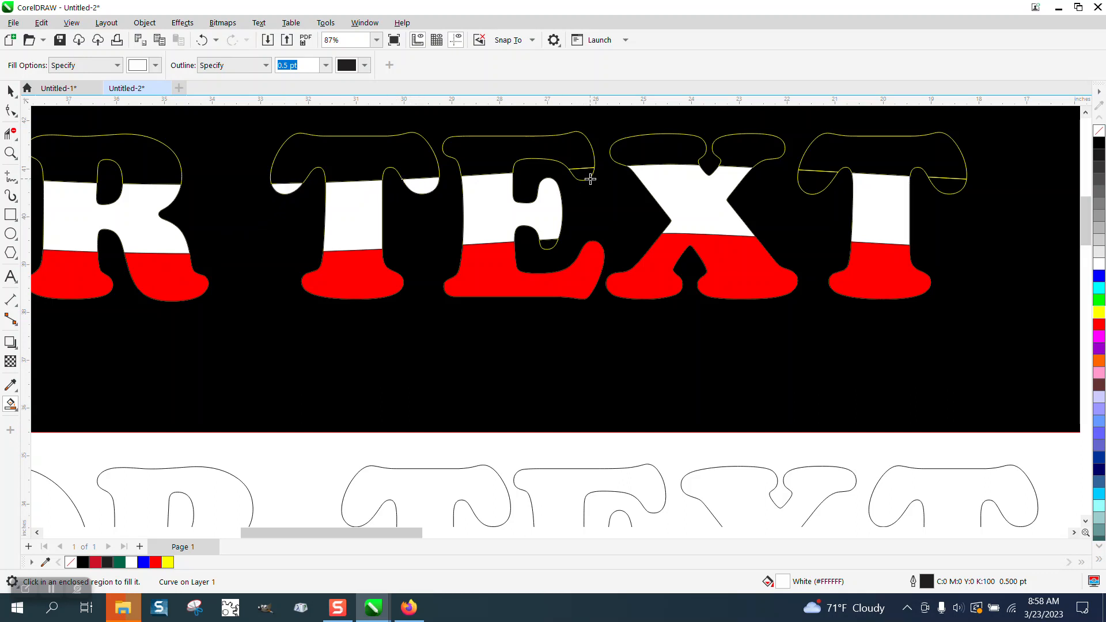
{"action": "left_click", "coordinate": [588, 174]}
{"action": "left_click", "coordinate": [829, 181]}
{"action": "left_click", "coordinate": [960, 185]}
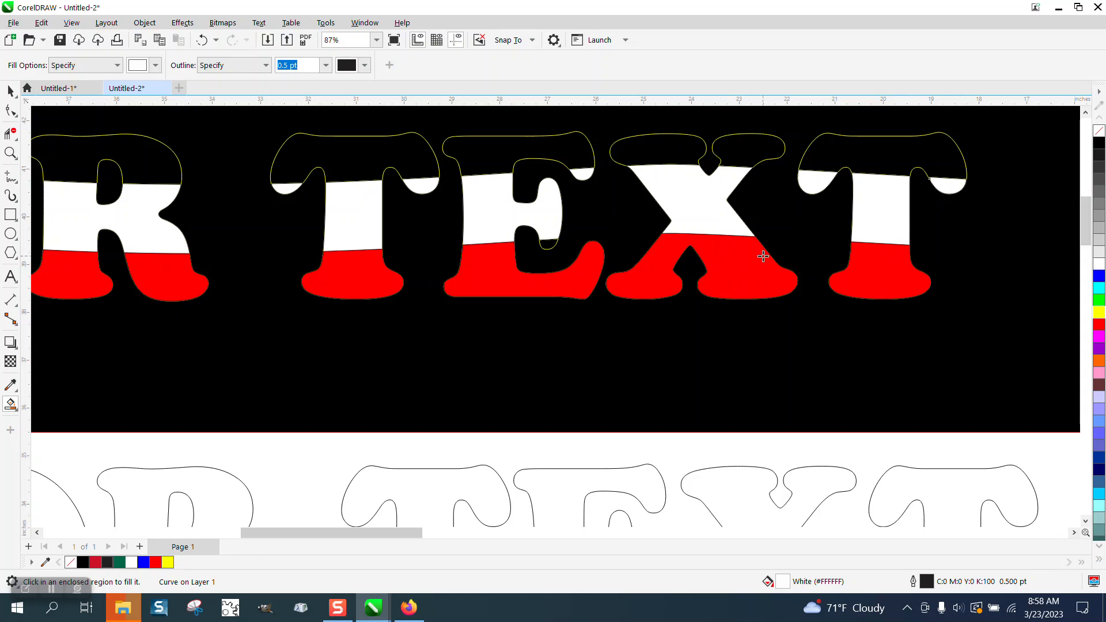
- Sample the red of the lower bands as the Smart Fill colour and fill the lower tip of the E's middle arm
{"action": "left_click", "coordinate": [156, 65]}
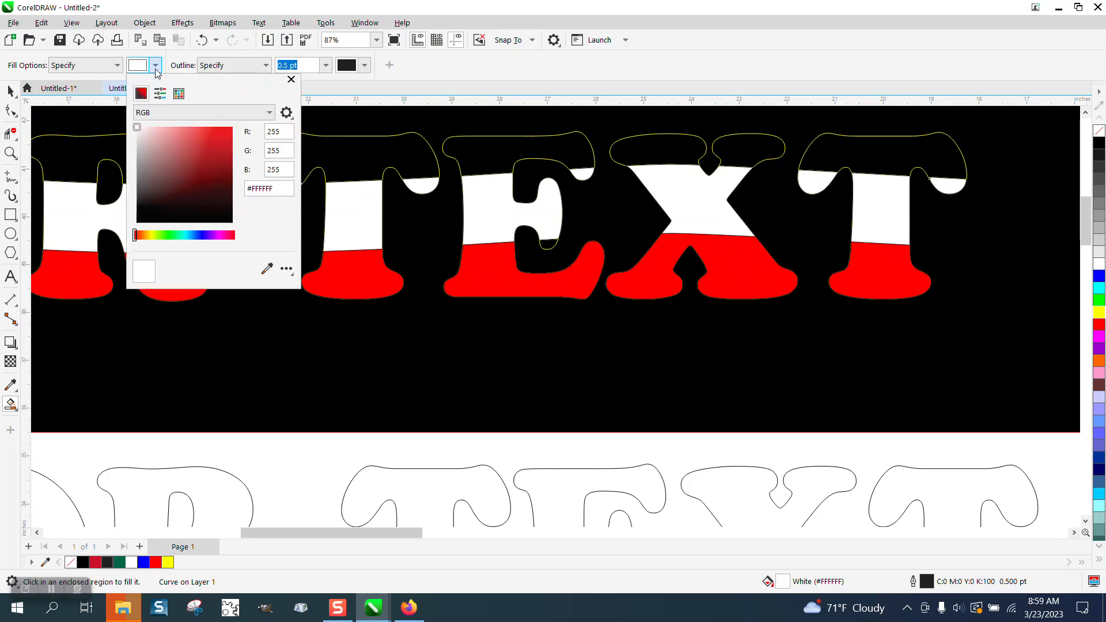
{"action": "left_click", "coordinate": [286, 269]}
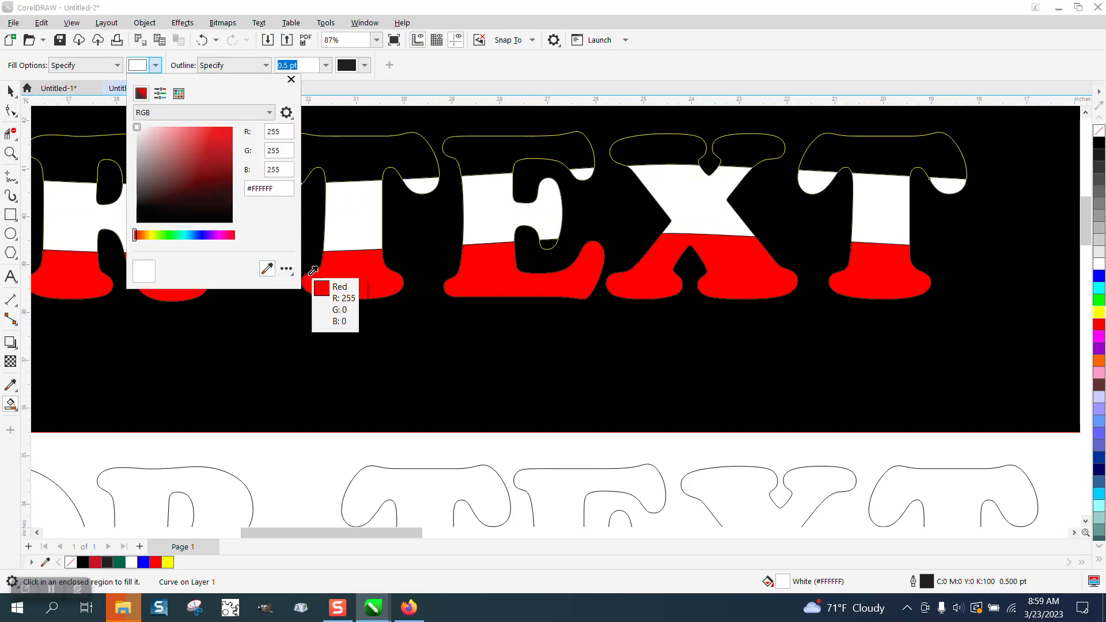
{"action": "left_click", "coordinate": [345, 288]}
{"action": "left_click", "coordinate": [547, 243]}
{"action": "left_click", "coordinate": [547, 242]}
{"action": "scroll", "coordinate": [603, 277], "scroll_direction": "down", "scroll_amount": 3}
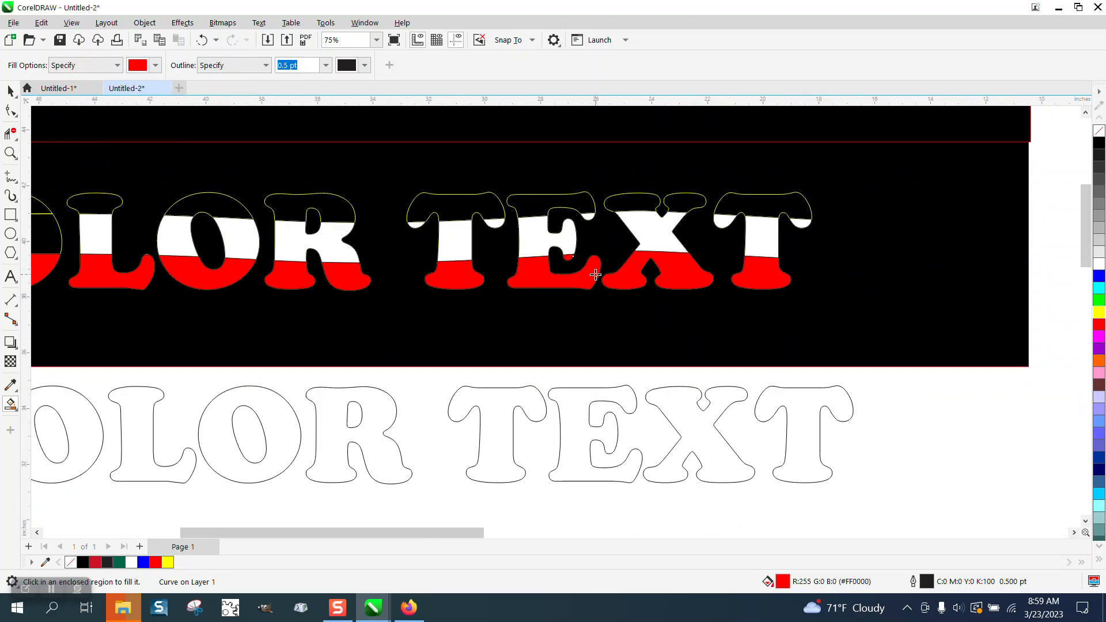
{"action": "scroll", "coordinate": [596, 273], "scroll_direction": "down", "scroll_amount": 1}
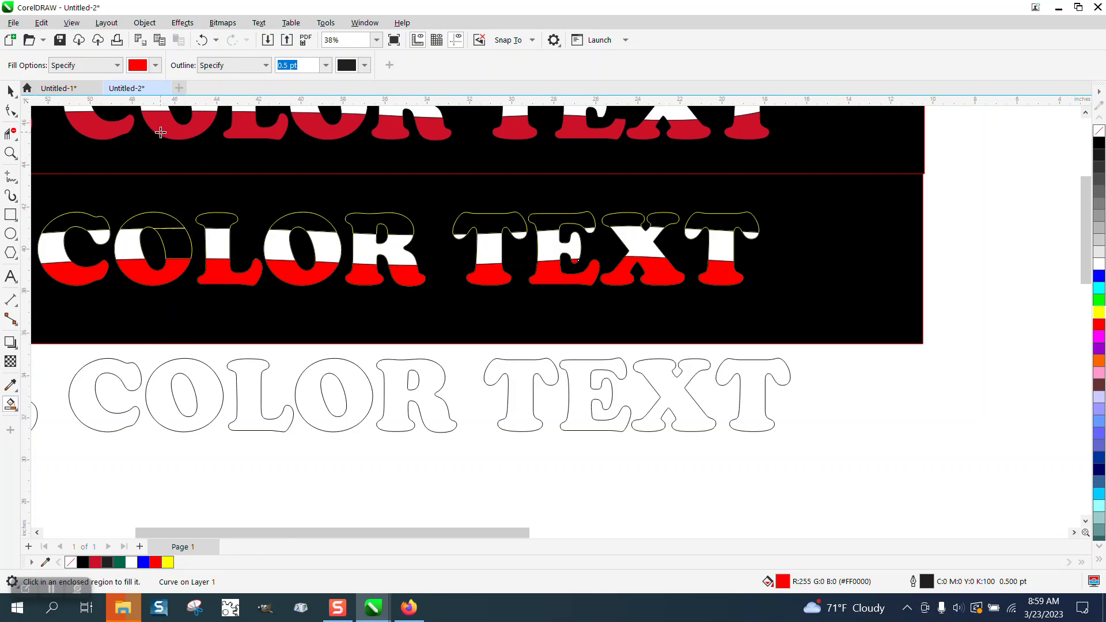
- Set the Smart Fill colour to white from the RGB palette and fill the empty middle-band part of the first O in COLOR
{"action": "left_click", "coordinate": [155, 65]}
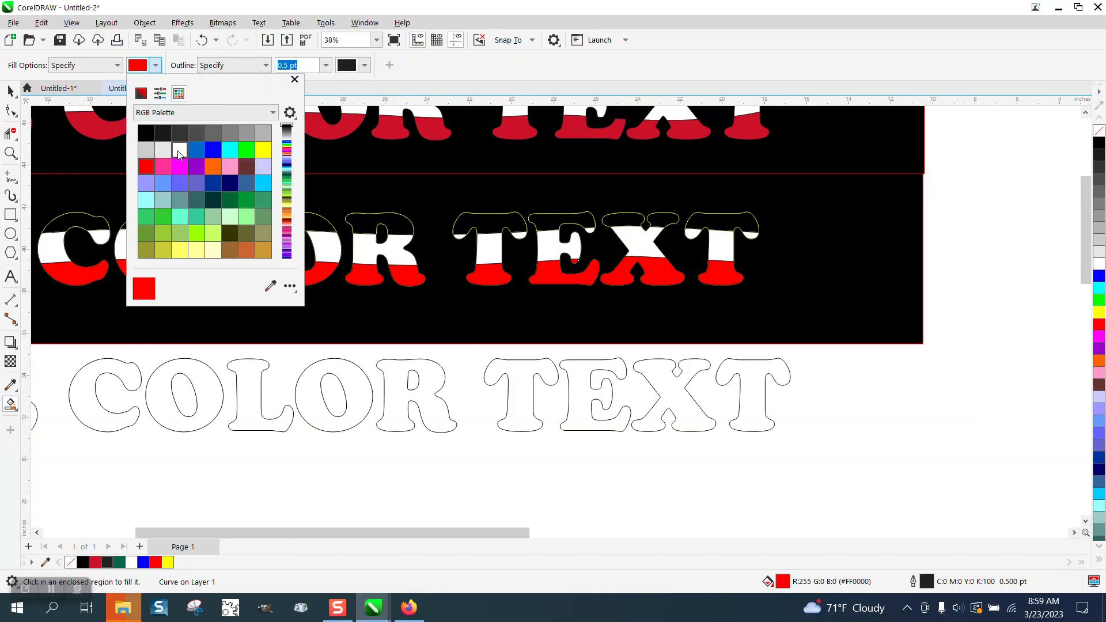
{"action": "left_click", "coordinate": [179, 151]}
{"action": "left_click", "coordinate": [217, 320]}
{"action": "left_click", "coordinate": [179, 242]}
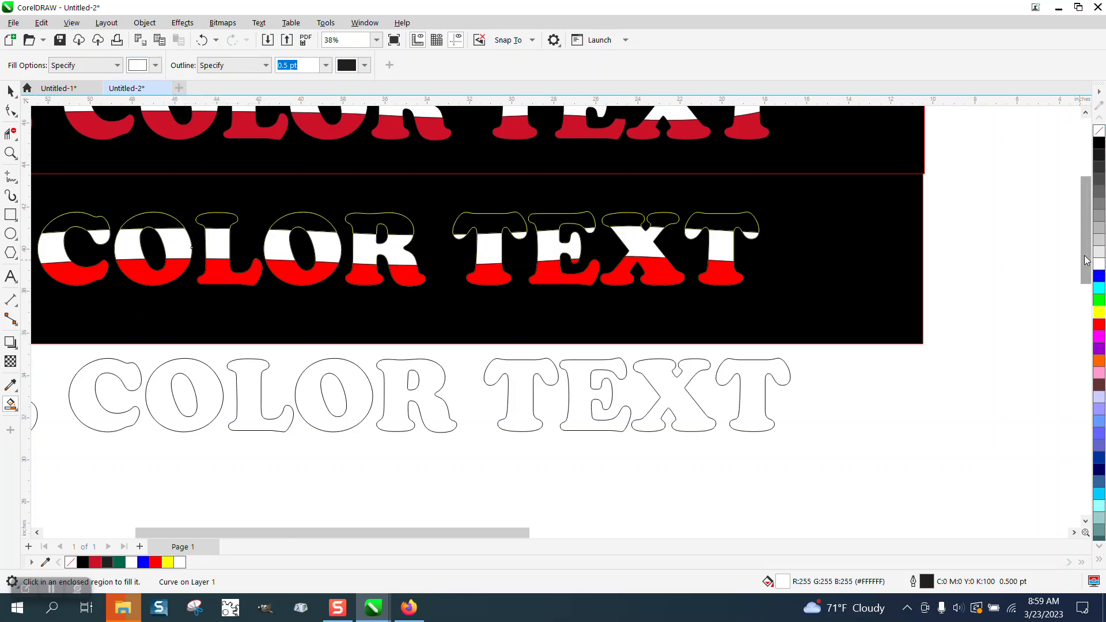
- Sample the green (#006847) from the coloured sample text and fill the upper bands of the letters in COLOR
{"action": "scroll", "coordinate": [1086, 254], "scroll_direction": "up", "scroll_amount": 3}
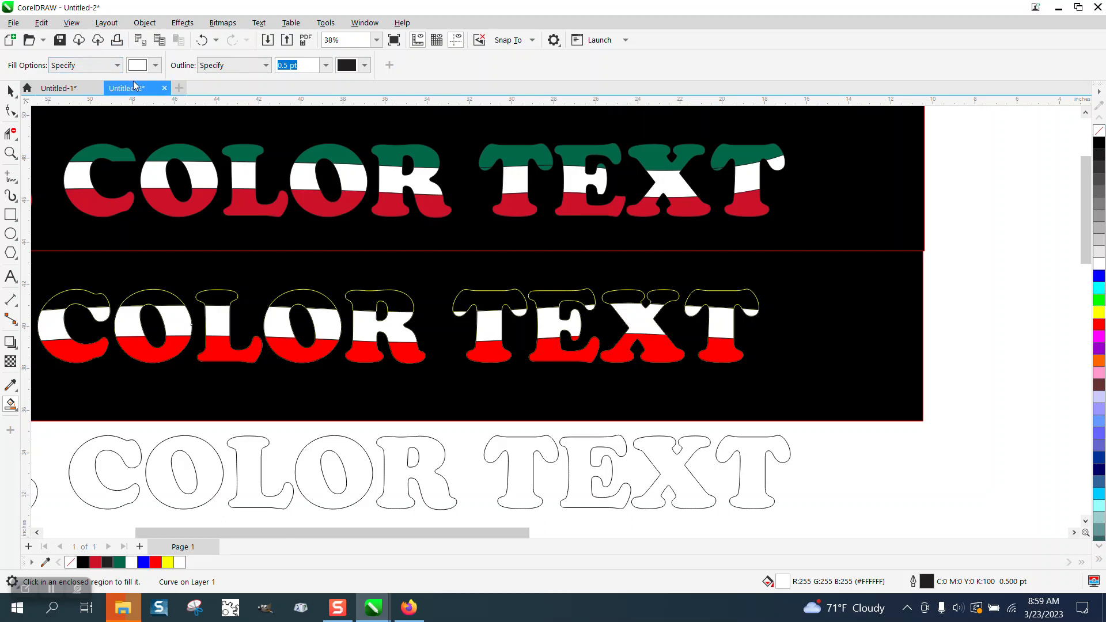
{"action": "left_click", "coordinate": [155, 65]}
{"action": "left_click", "coordinate": [270, 286]}
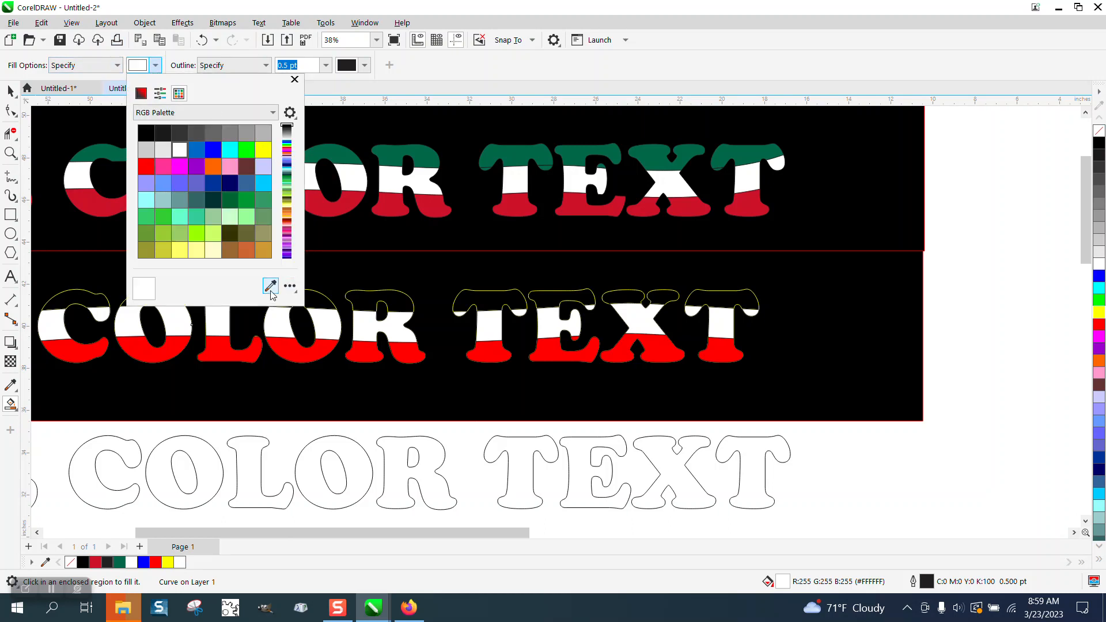
{"action": "left_click", "coordinate": [427, 159]}
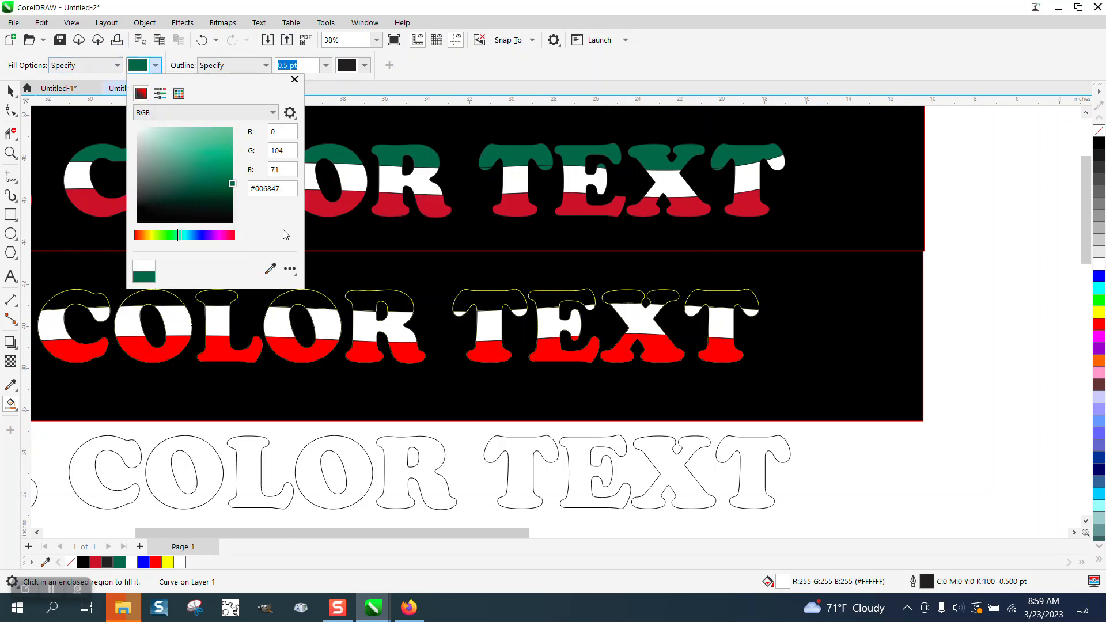
{"action": "left_click", "coordinate": [92, 303]}
{"action": "left_click", "coordinate": [102, 298]}
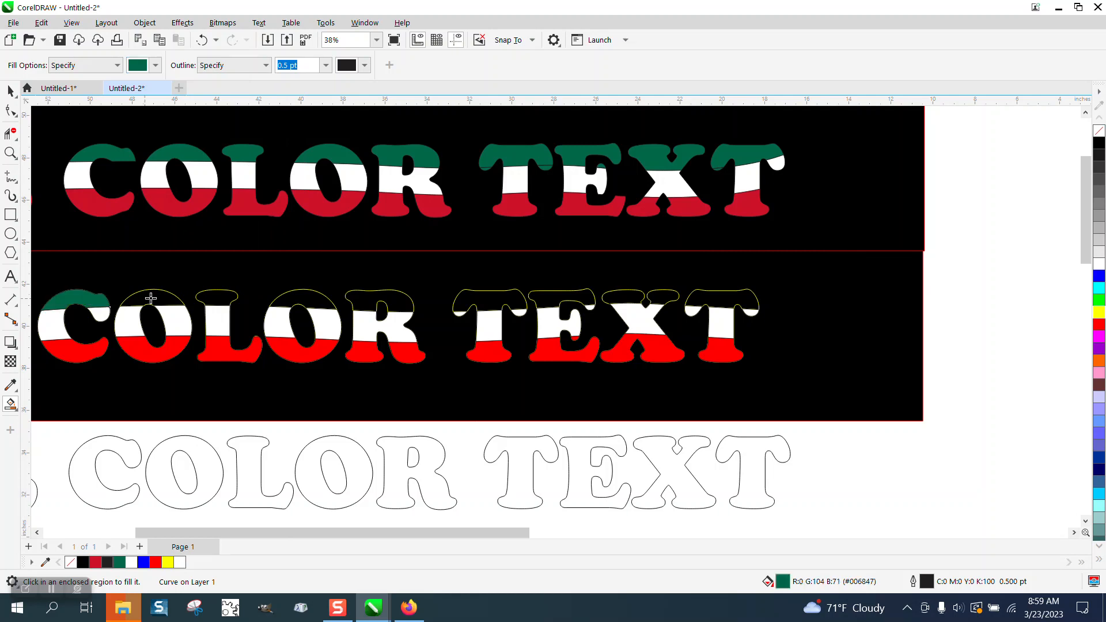
{"action": "left_click", "coordinate": [151, 298]}
{"action": "left_click", "coordinate": [216, 296]}
{"action": "left_click", "coordinate": [317, 293]}
{"action": "left_click", "coordinate": [366, 301]}
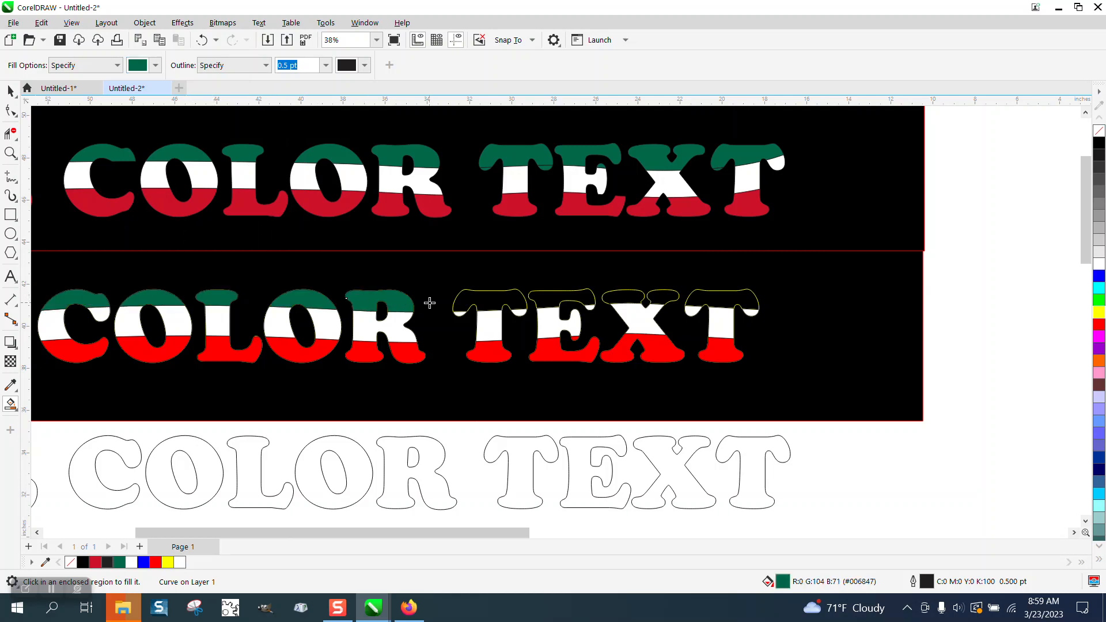
- Fill the upper bands of the letters in TEXT and of the numeral 3 with the same green
{"action": "left_click", "coordinate": [473, 302]}
{"action": "left_click", "coordinate": [553, 295]}
{"action": "left_click", "coordinate": [628, 298]}
{"action": "left_click", "coordinate": [696, 294]}
{"action": "left_click", "coordinate": [674, 296]}
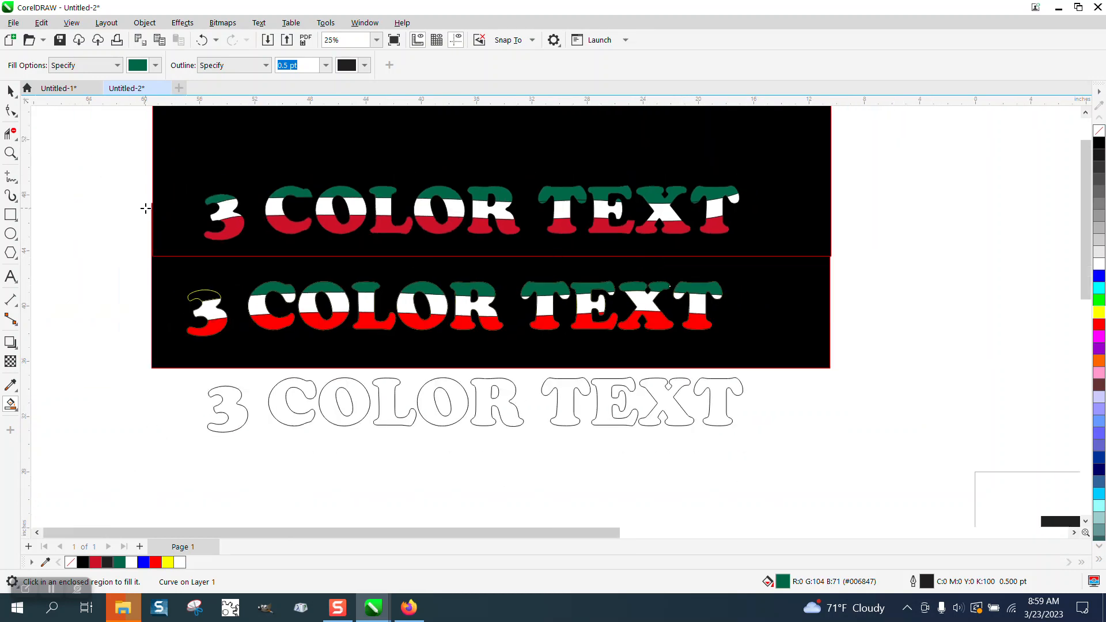
{"action": "left_click", "coordinate": [215, 294]}
- Select all pieces of the newly filled three-colour text and remove their outlines
{"action": "left_click", "coordinate": [10, 91]}
{"action": "left_click_drag", "start_coordinate": [111, 266], "coordinate": [758, 372]}
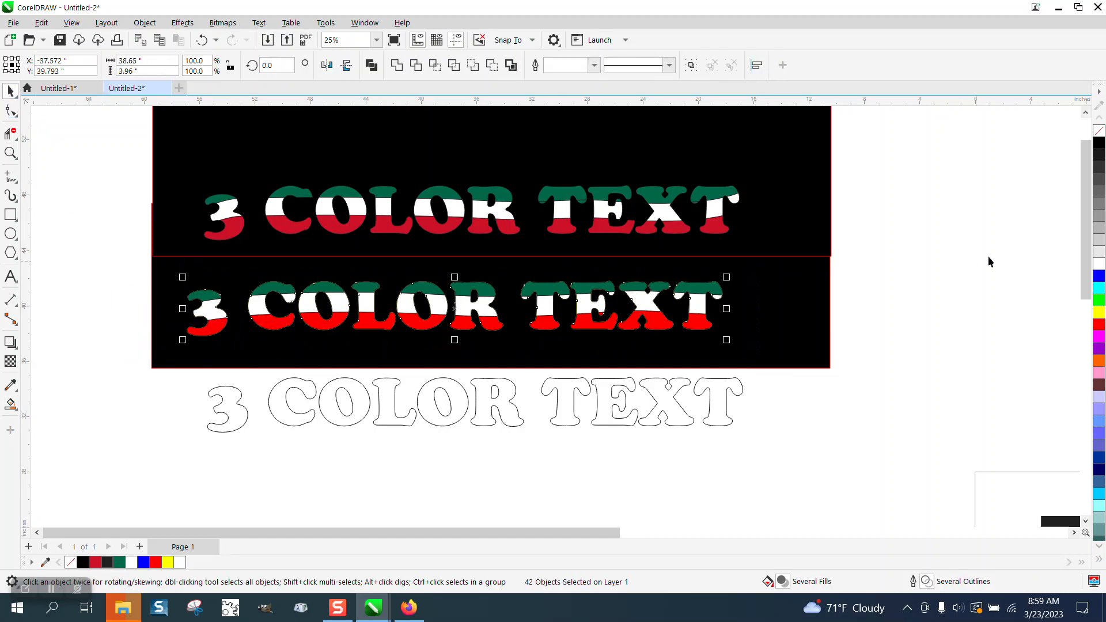
{"action": "right_click", "coordinate": [1100, 133]}
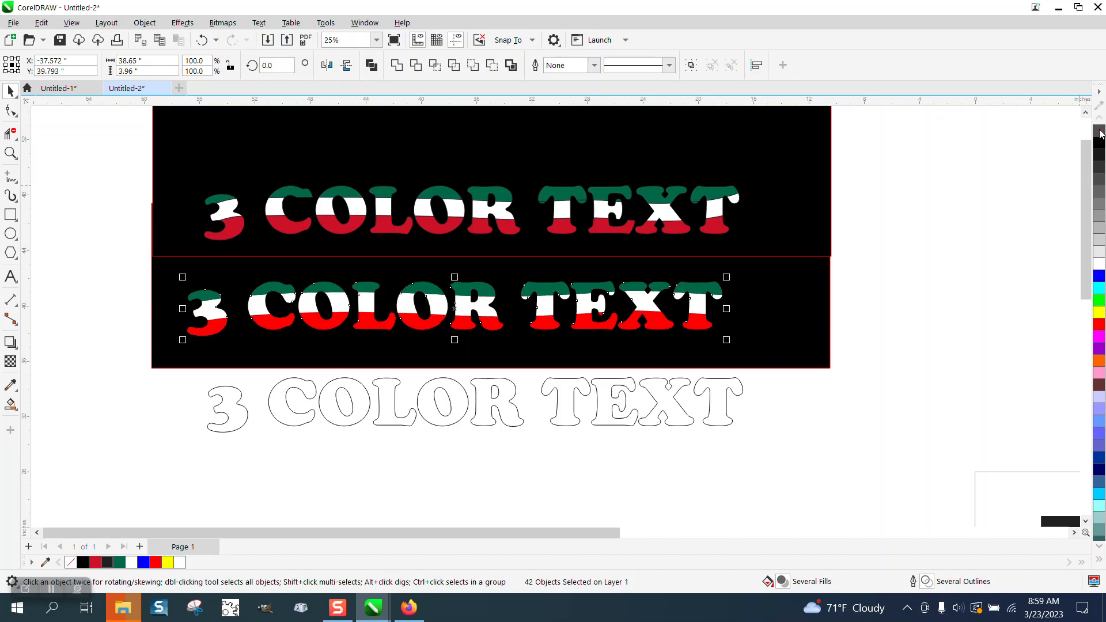
{"action": "left_click", "coordinate": [892, 272]}
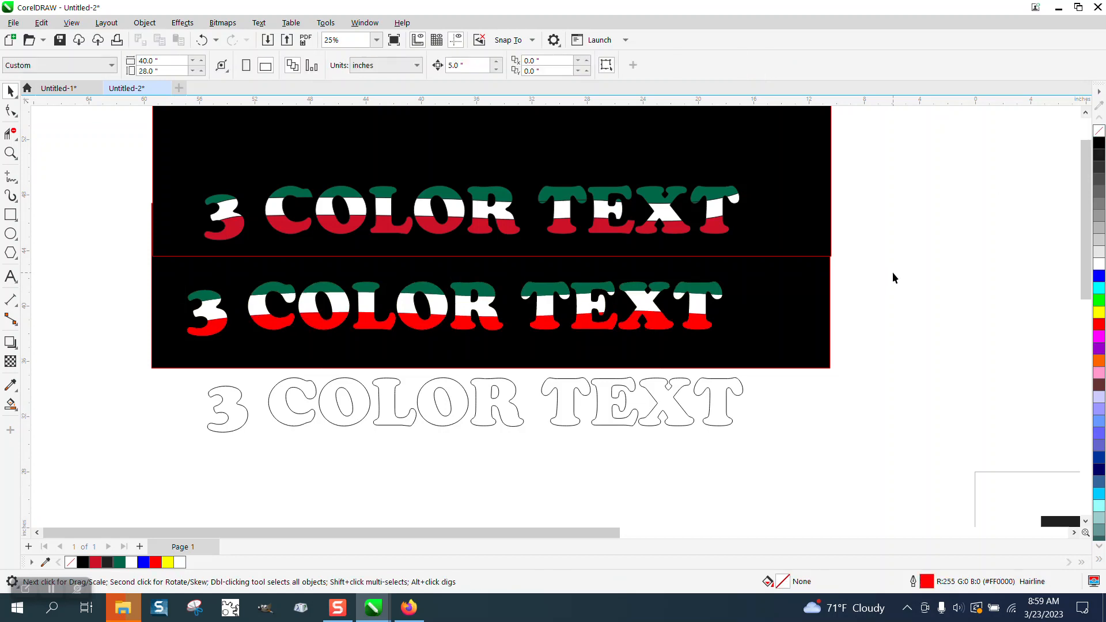
- Try a blue fill on the background rectangle behind the new text and restore its black fill
{"action": "left_click", "coordinate": [10, 153]}
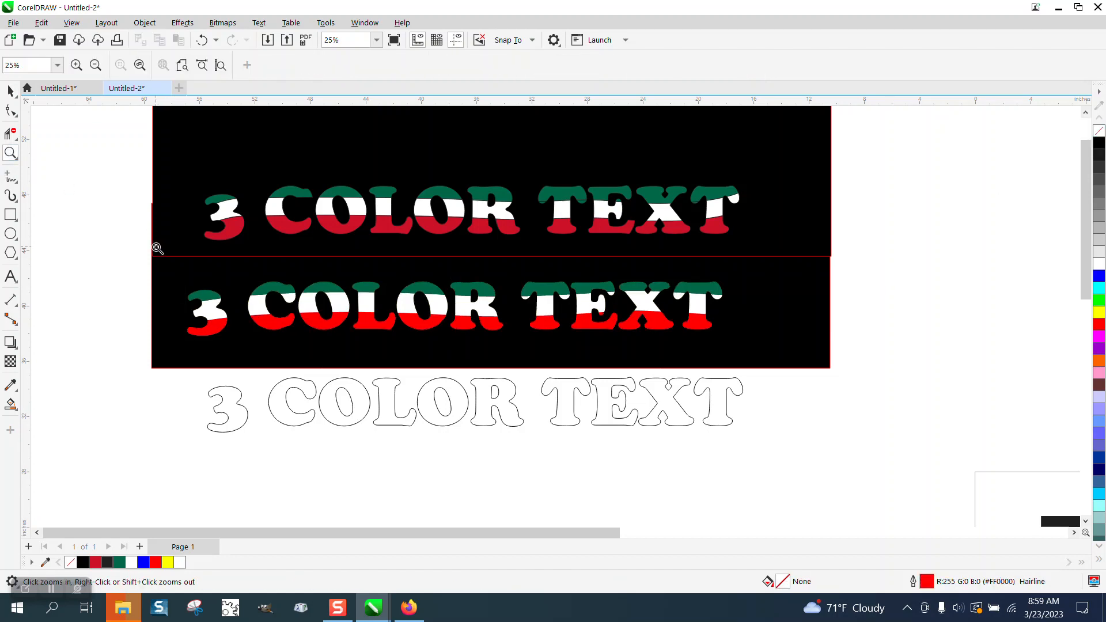
{"action": "left_click", "coordinate": [9, 91]}
{"action": "left_click", "coordinate": [176, 275]}
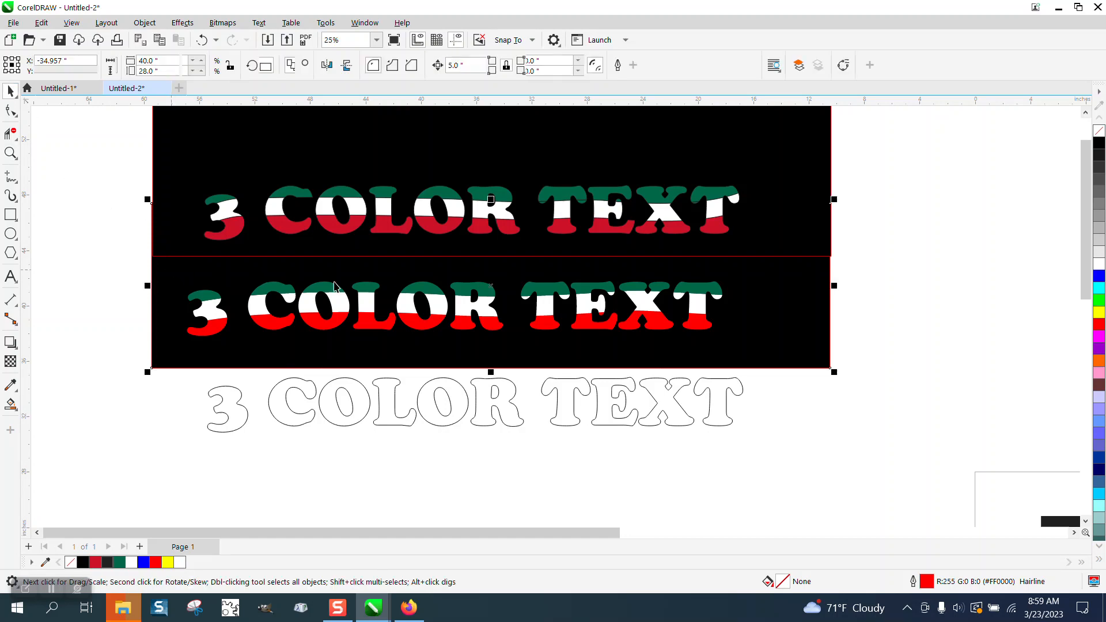
{"action": "left_click", "coordinate": [1100, 277]}
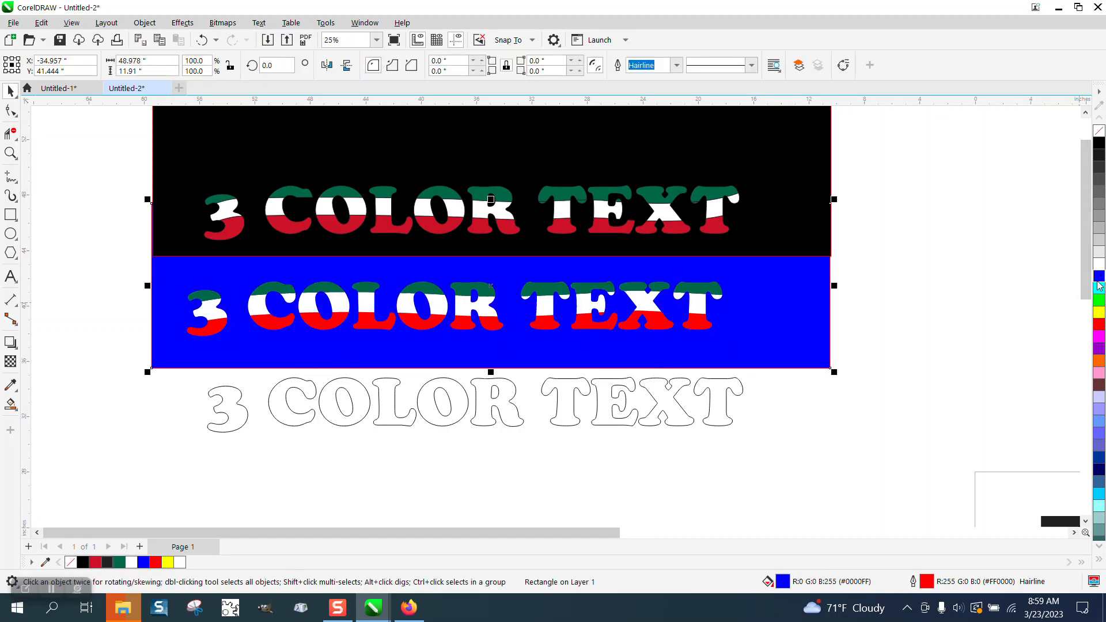
{"action": "left_click", "coordinate": [1099, 144]}
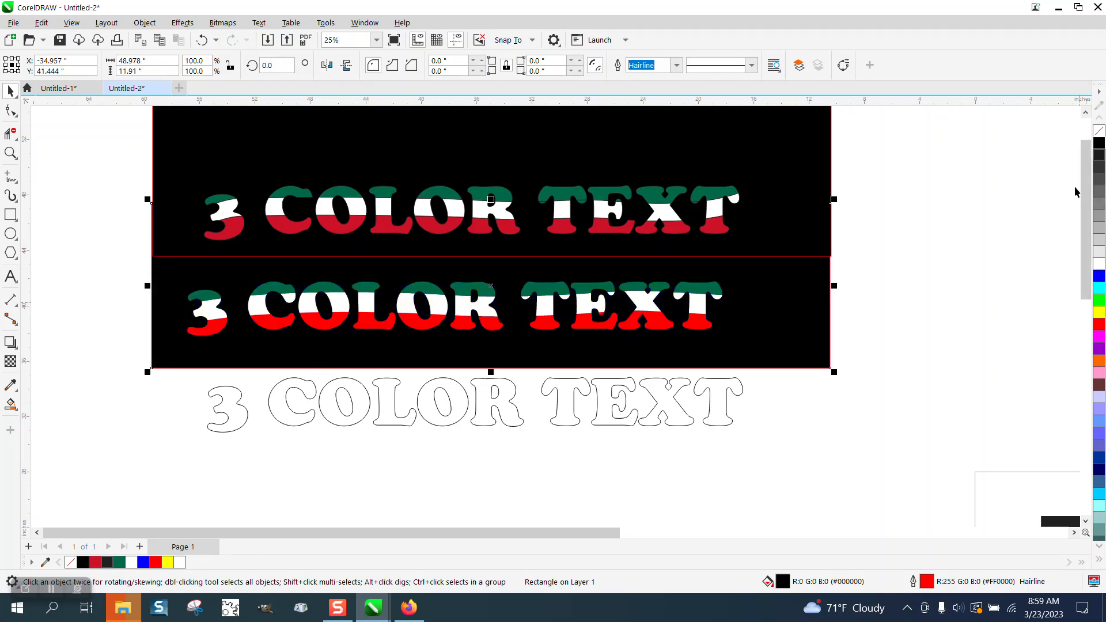
{"action": "left_click", "coordinate": [11, 153]}
{"action": "left_click_drag", "start_coordinate": [151, 253], "coordinate": [859, 351]}
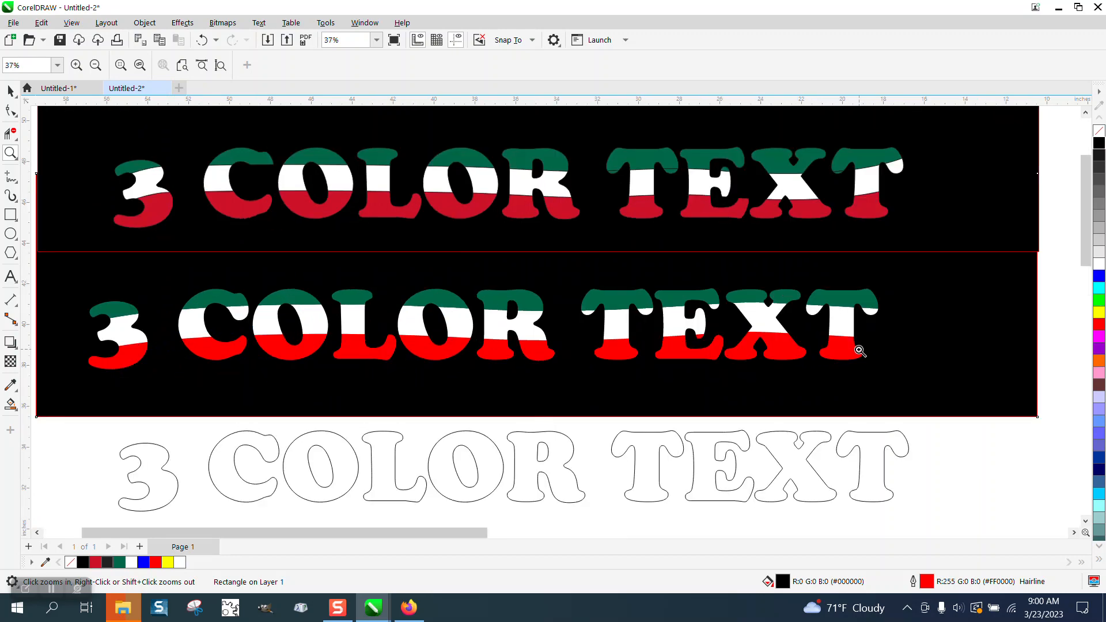